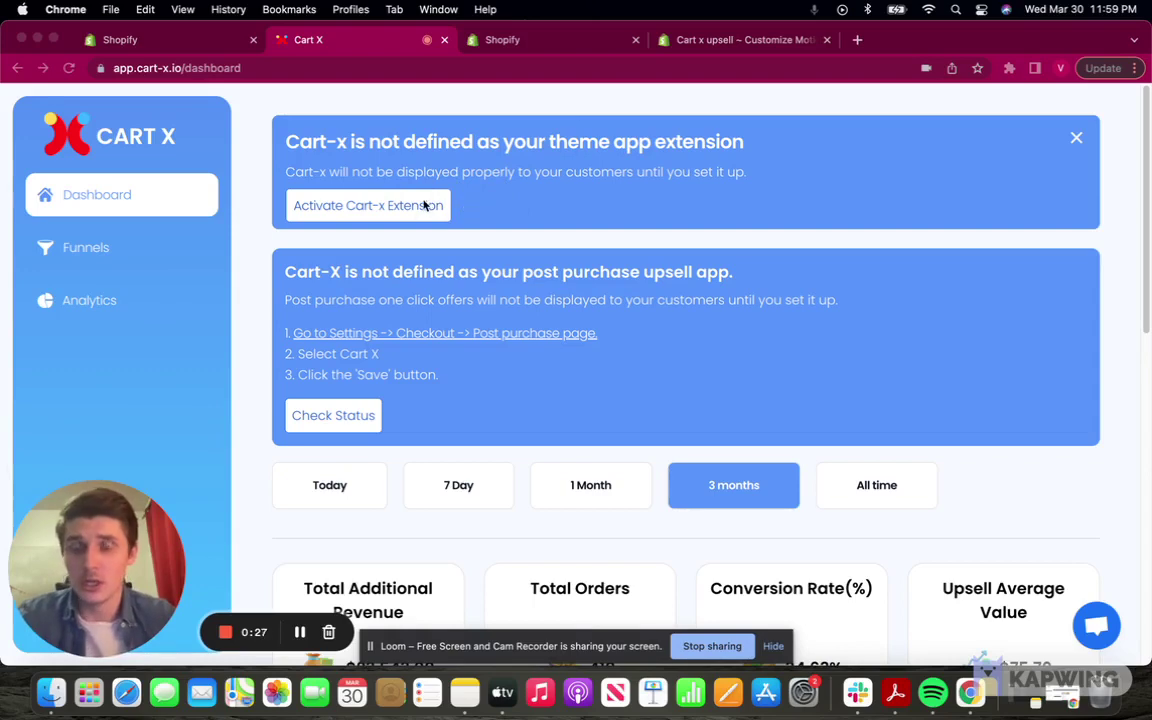
Activate the Cart-x App Extension in the live theme from the Cart X dashboard and save the theme changes.
{"action": "left_click", "coordinate": [532, 203]}
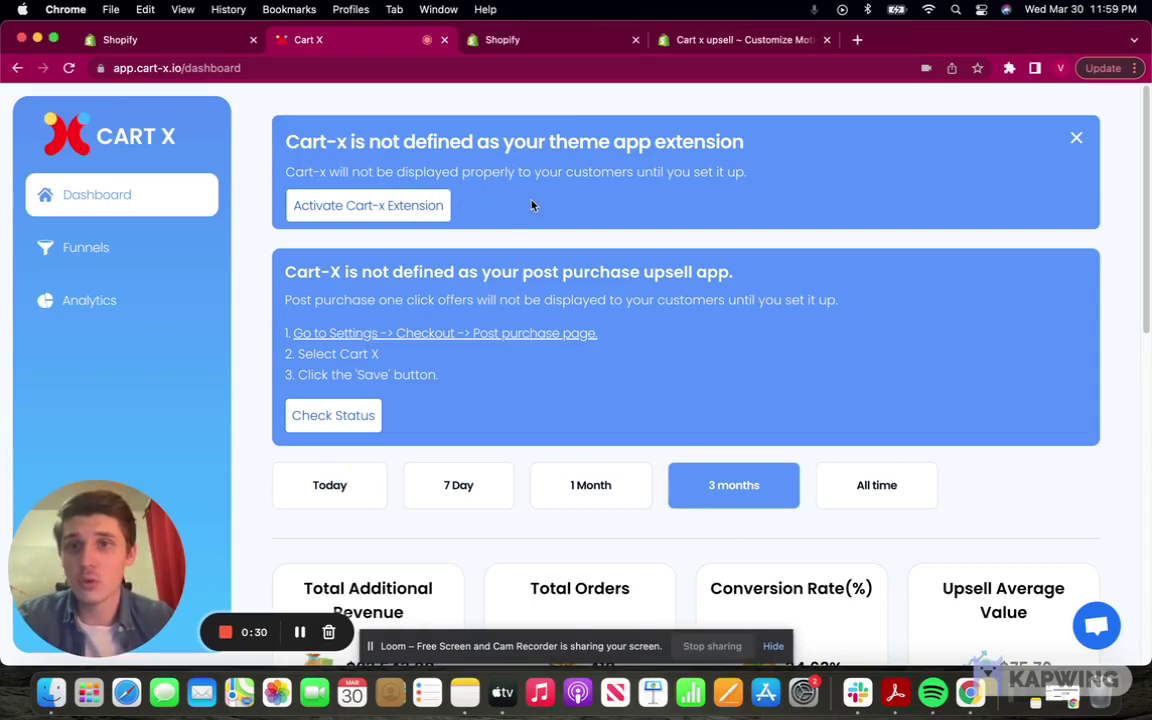
{"action": "left_click", "coordinate": [418, 208]}
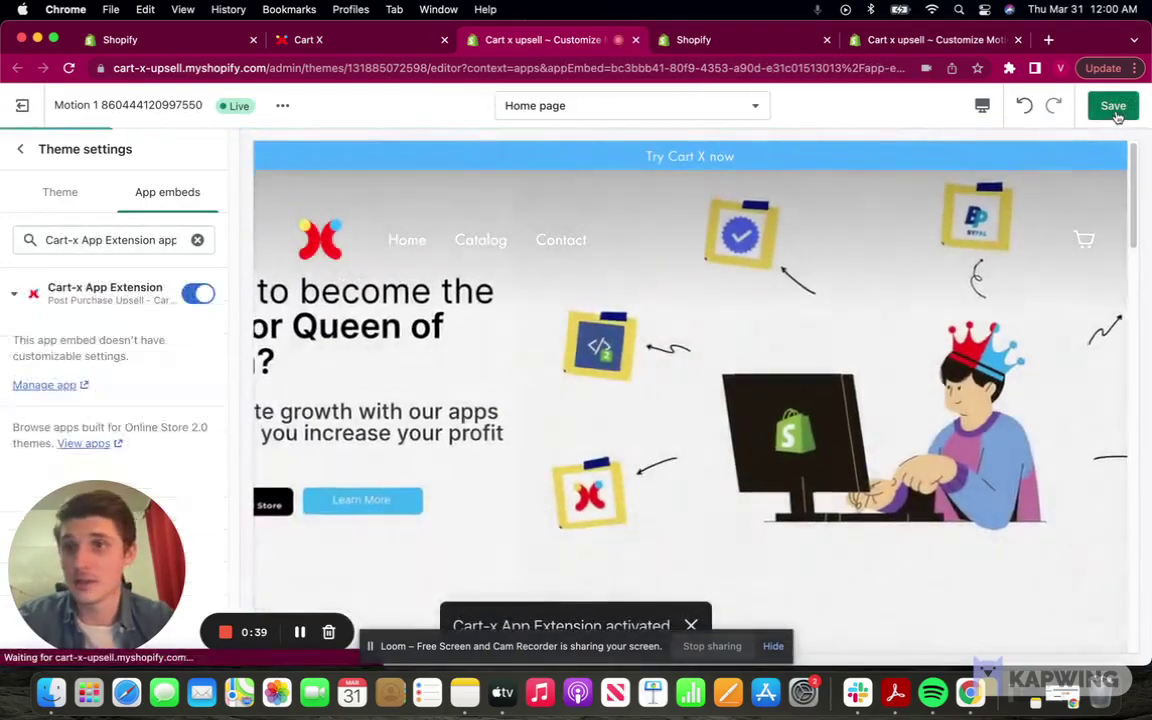
{"action": "left_click", "coordinate": [1116, 113]}
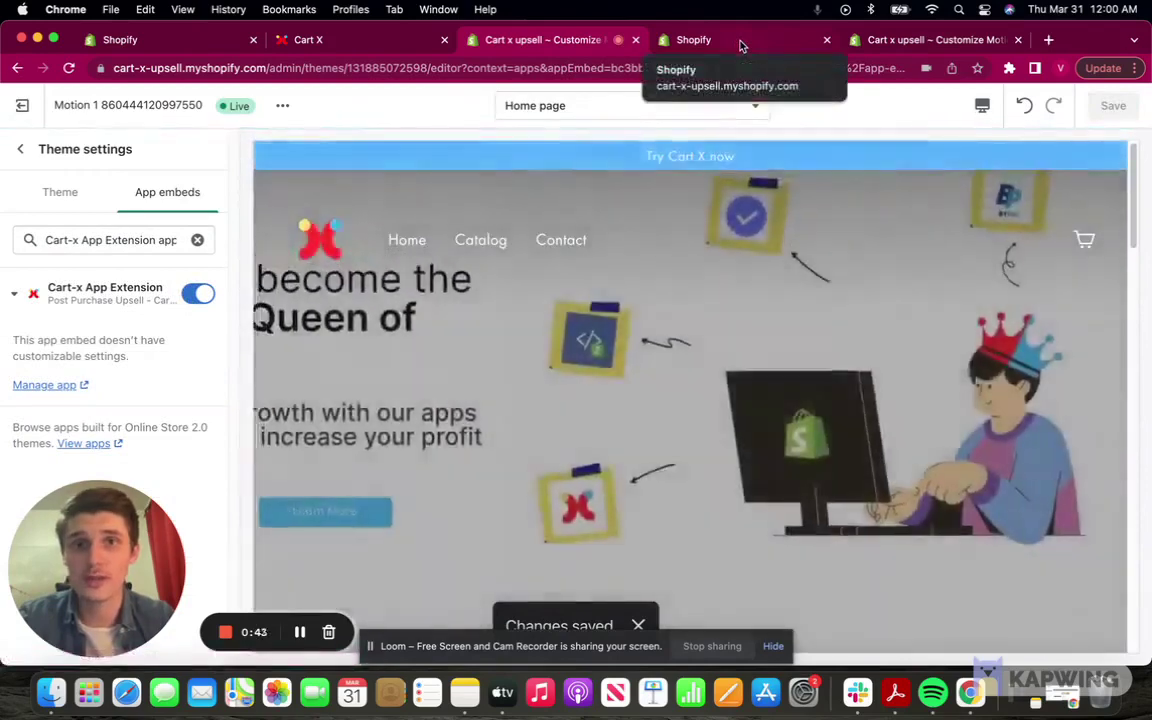
Try to enable the Cart-x App Extension manually through the theme settings' app embeds in the other open theme editor and save.
{"action": "left_click", "coordinate": [741, 42]}
{"action": "left_click", "coordinate": [859, 44]}
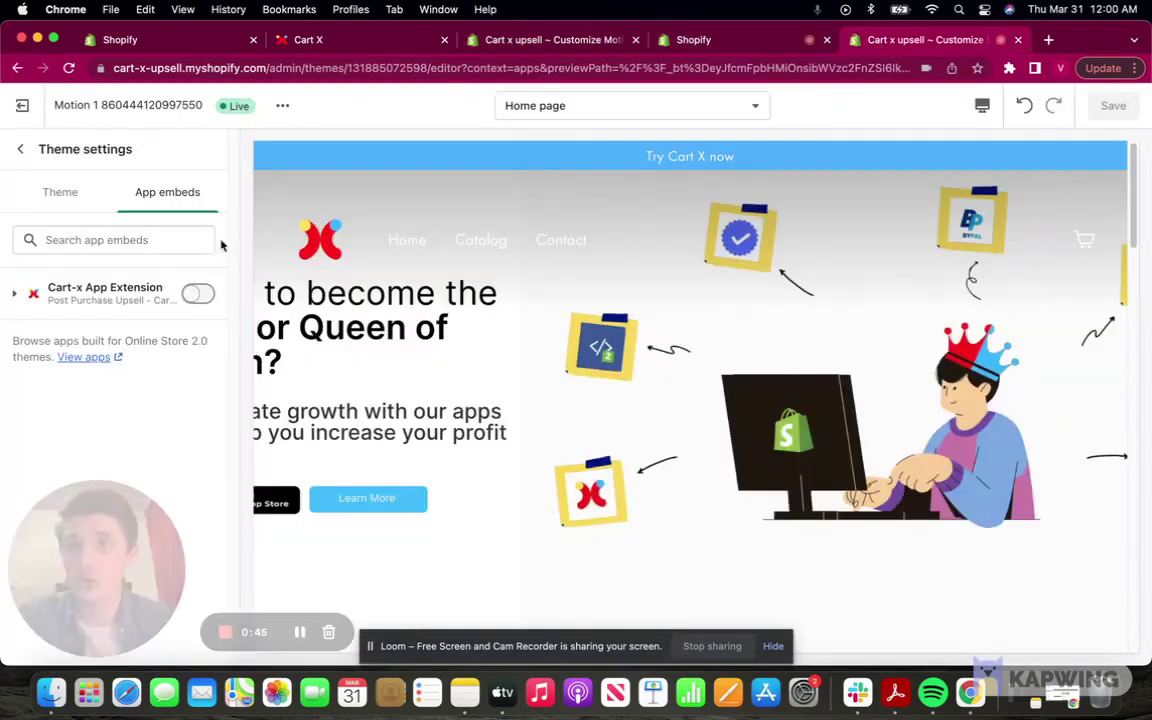
{"action": "left_click", "coordinate": [22, 148]}
{"action": "left_click_drag", "start_coordinate": [90, 592], "coordinate": [92, 433]}
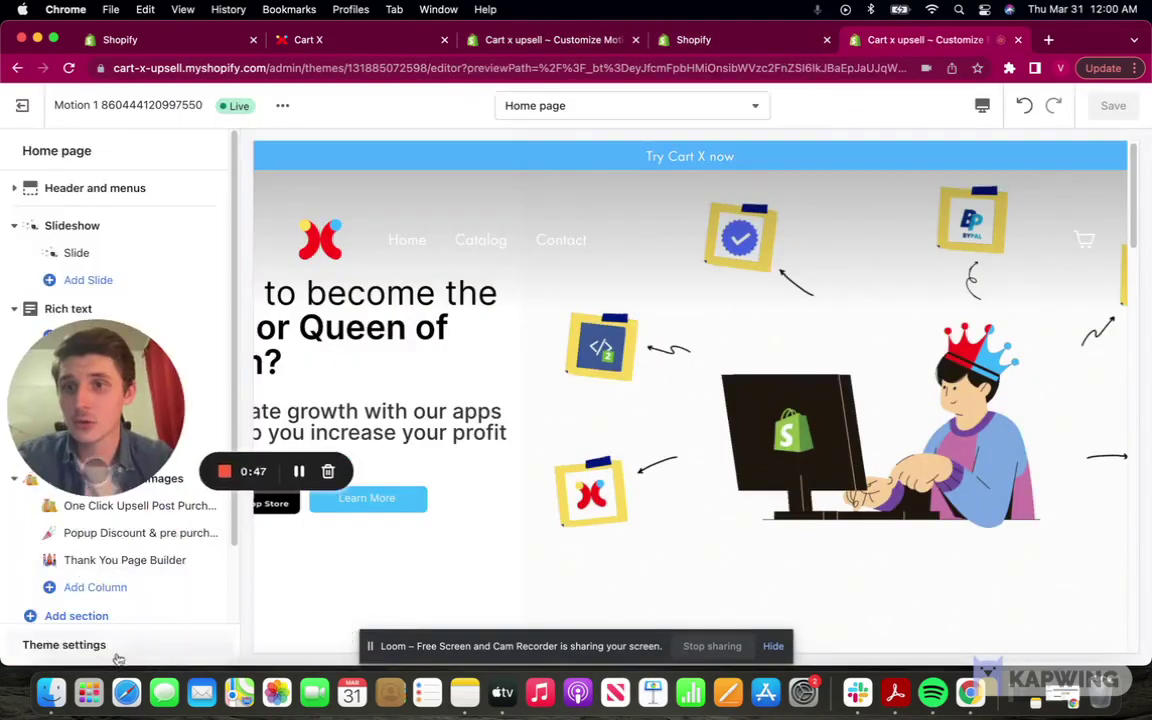
{"action": "left_click", "coordinate": [115, 645]}
{"action": "left_click_drag", "start_coordinate": [96, 375], "coordinate": [94, 394]}
{"action": "left_click", "coordinate": [170, 194]}
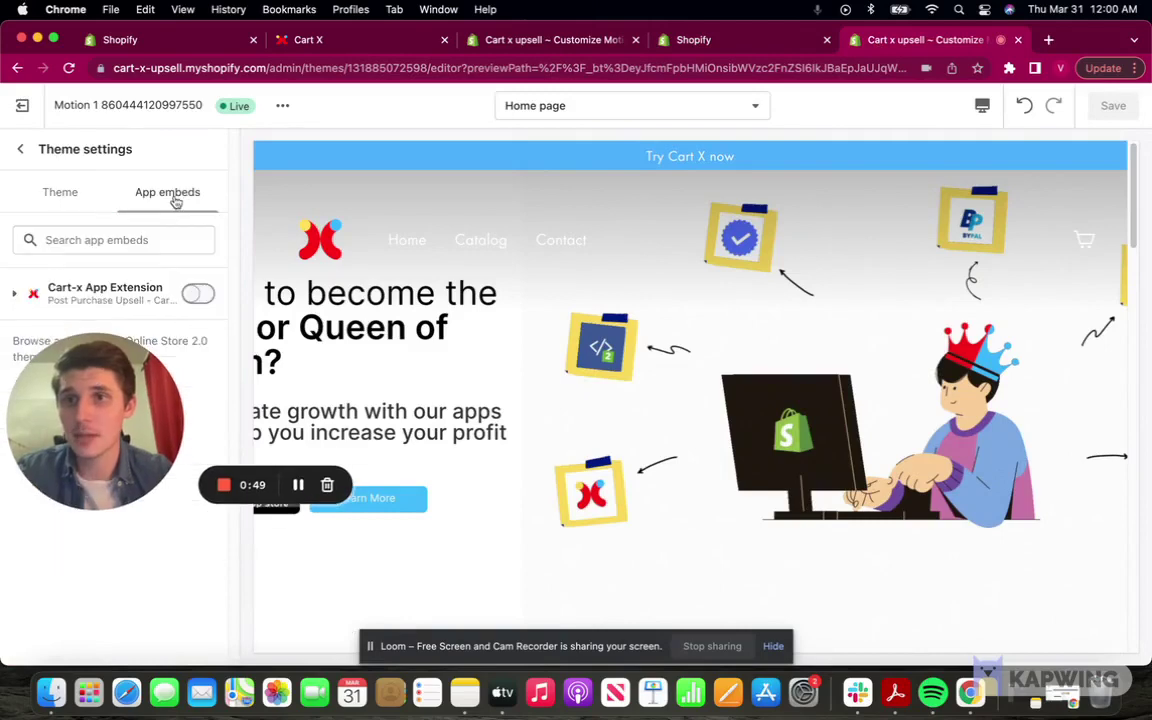
{"action": "left_click", "coordinate": [197, 296]}
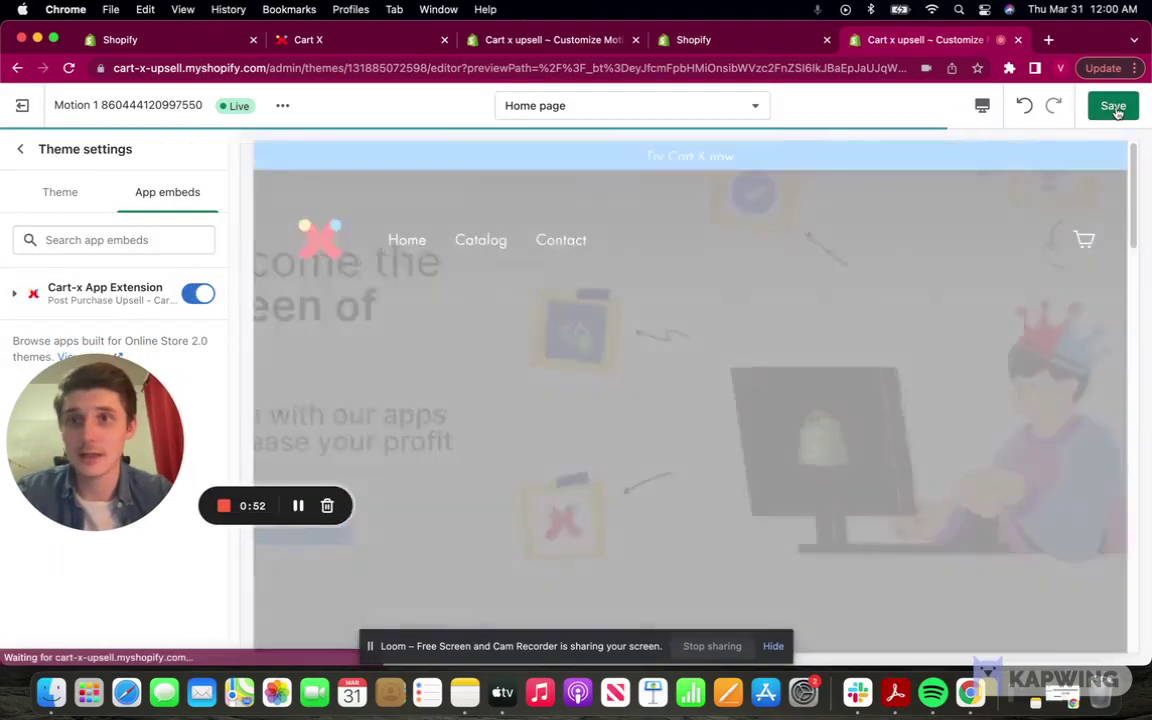
{"action": "left_click", "coordinate": [1114, 108]}
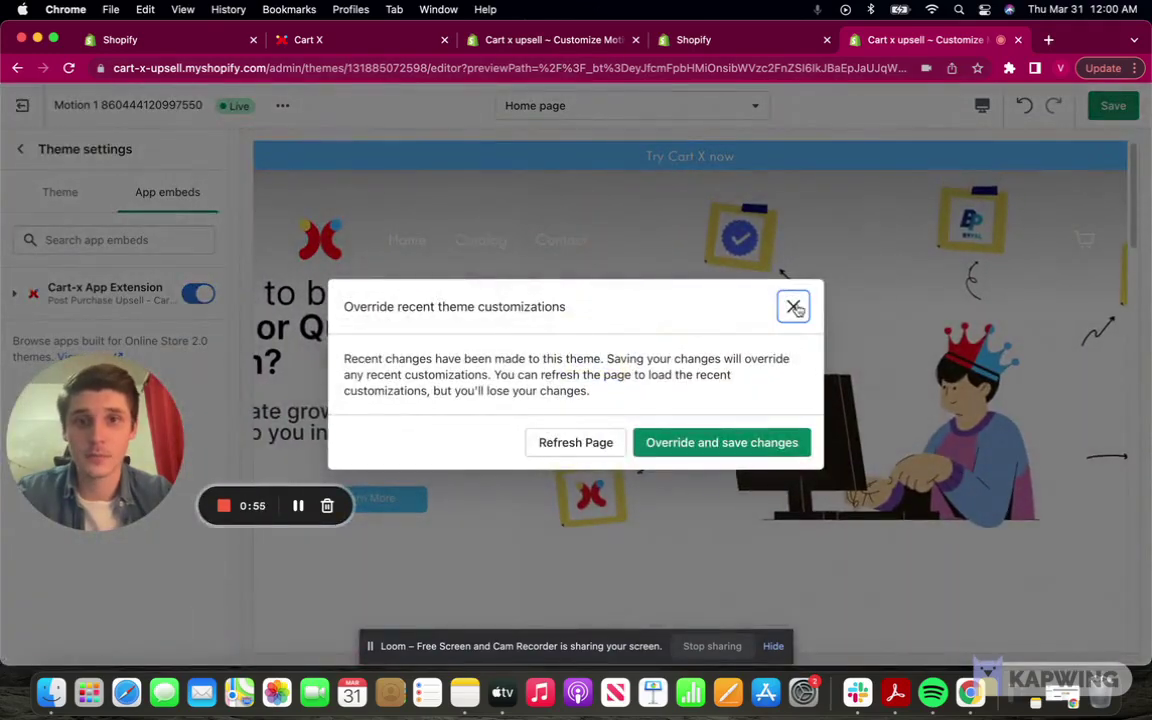
{"action": "left_click", "coordinate": [791, 307]}
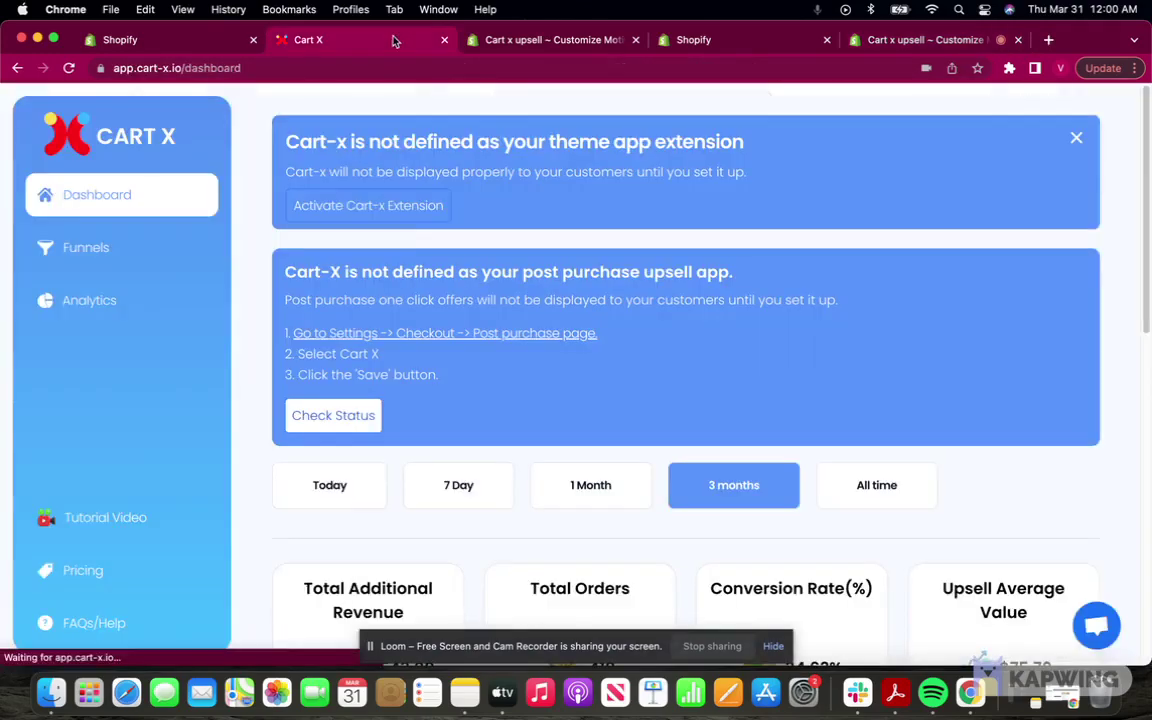
Go from the Cart X dashboard to Shopify's checkout settings, select Post Purchase Upsell - Cart X as the post-purchase page app, and save.
{"action": "left_click", "coordinate": [358, 40]}
{"action": "left_click", "coordinate": [410, 208]}
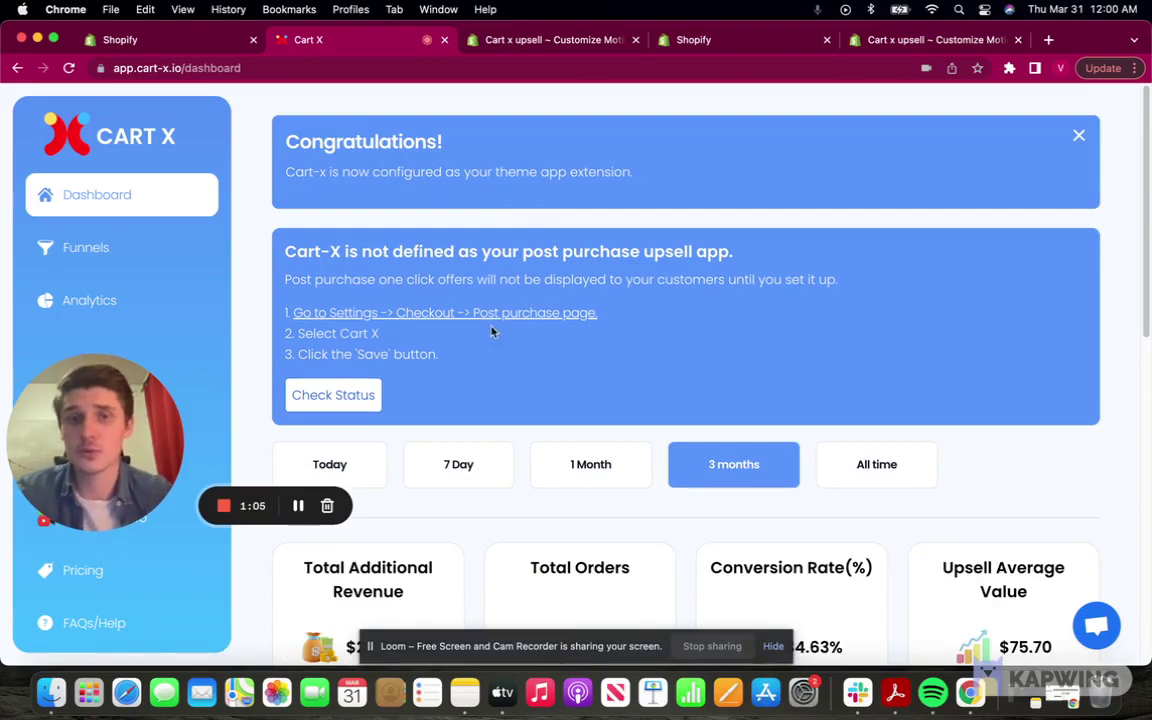
{"action": "left_click", "coordinate": [425, 313]}
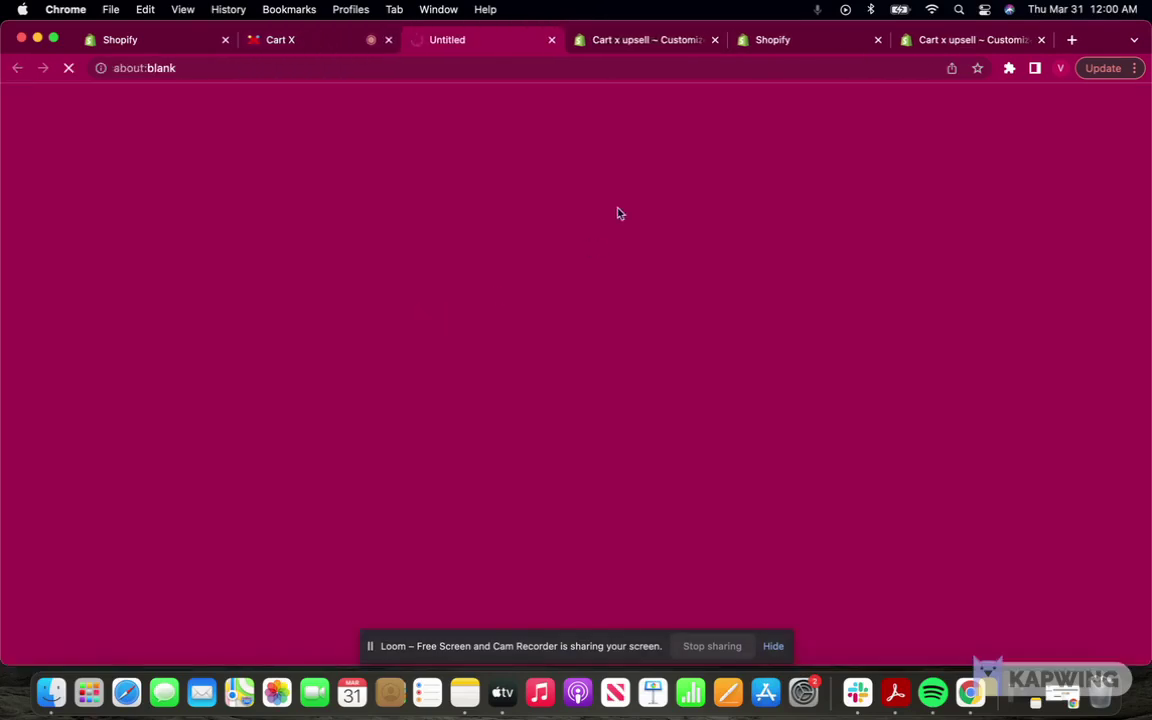
{"action": "scroll", "coordinate": [655, 375], "scroll_direction": "down", "scroll_amount": 15}
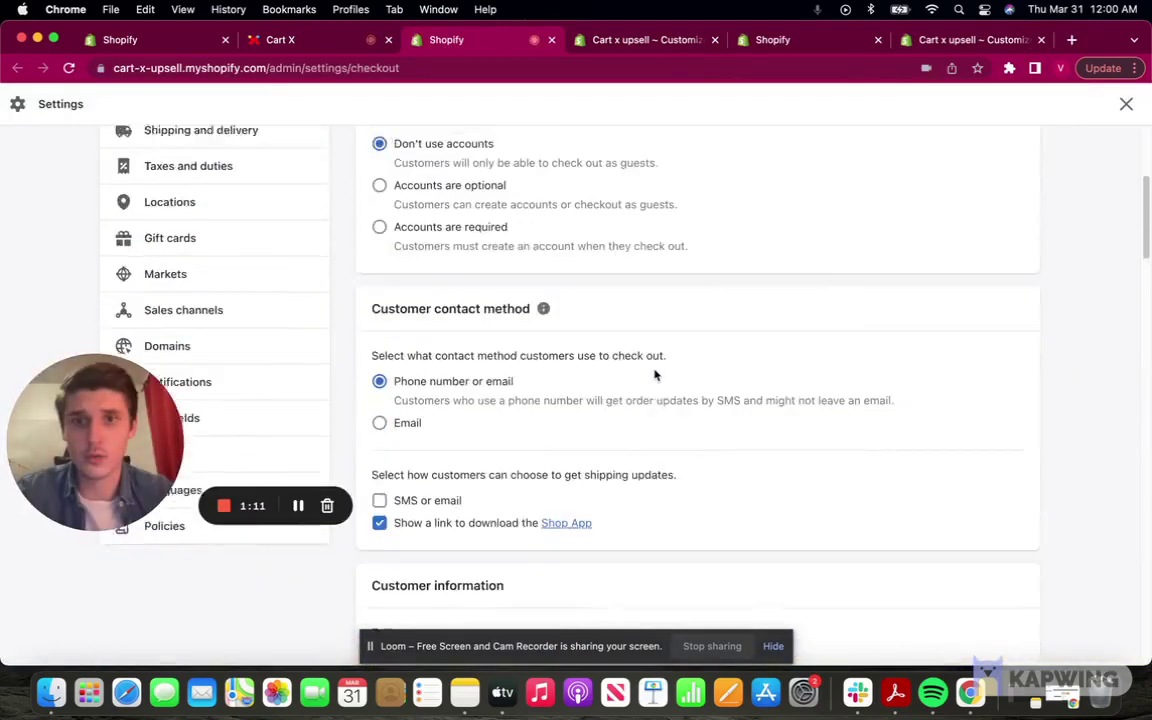
{"action": "scroll", "coordinate": [655, 375], "scroll_direction": "down", "scroll_amount": 10}
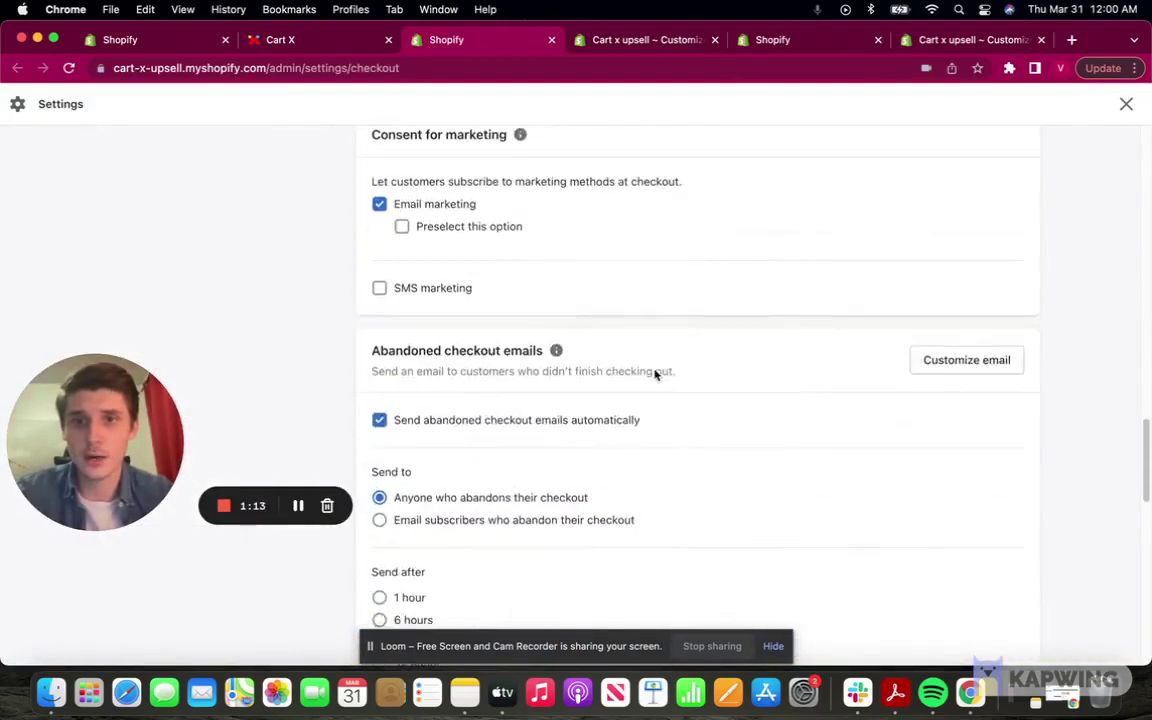
{"action": "scroll", "coordinate": [443, 287], "scroll_direction": "up", "scroll_amount": 1}
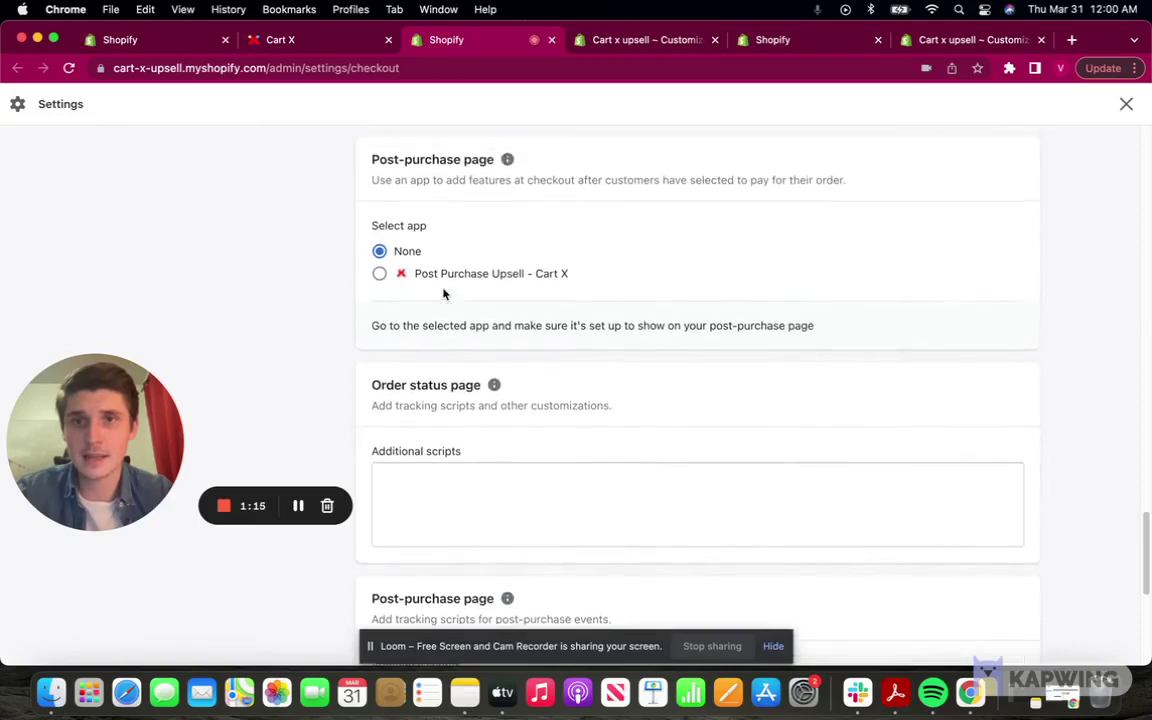
{"action": "left_click", "coordinate": [380, 281]}
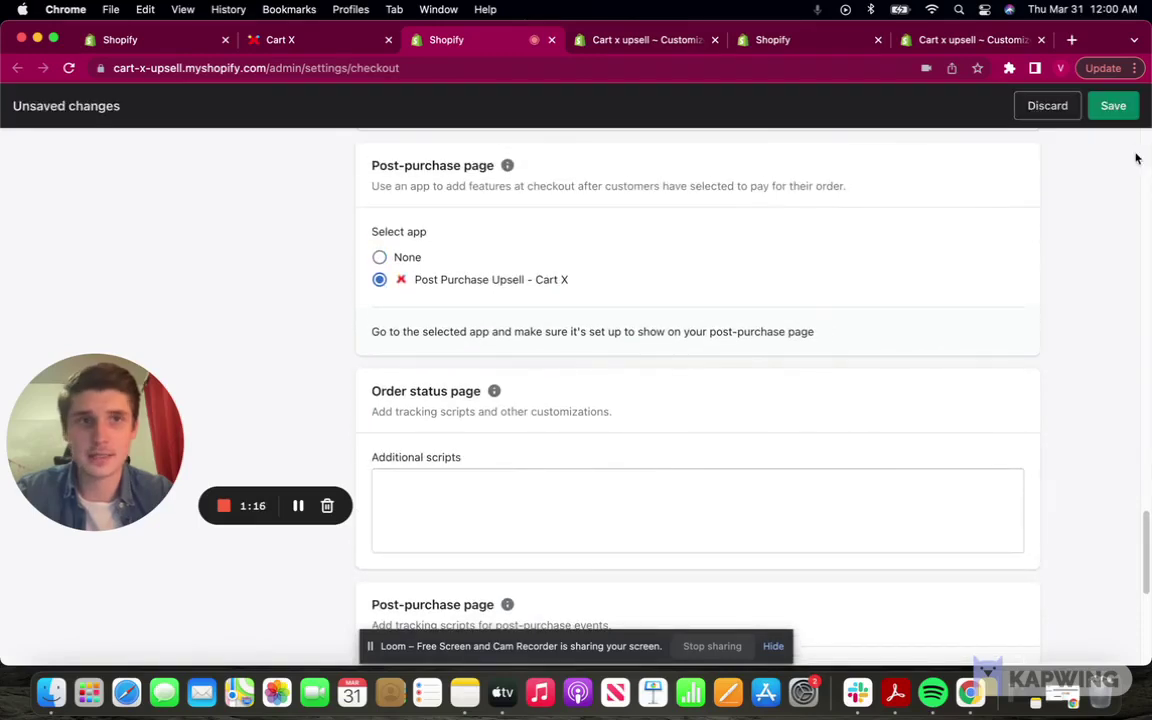
{"action": "left_click", "coordinate": [1113, 105]}
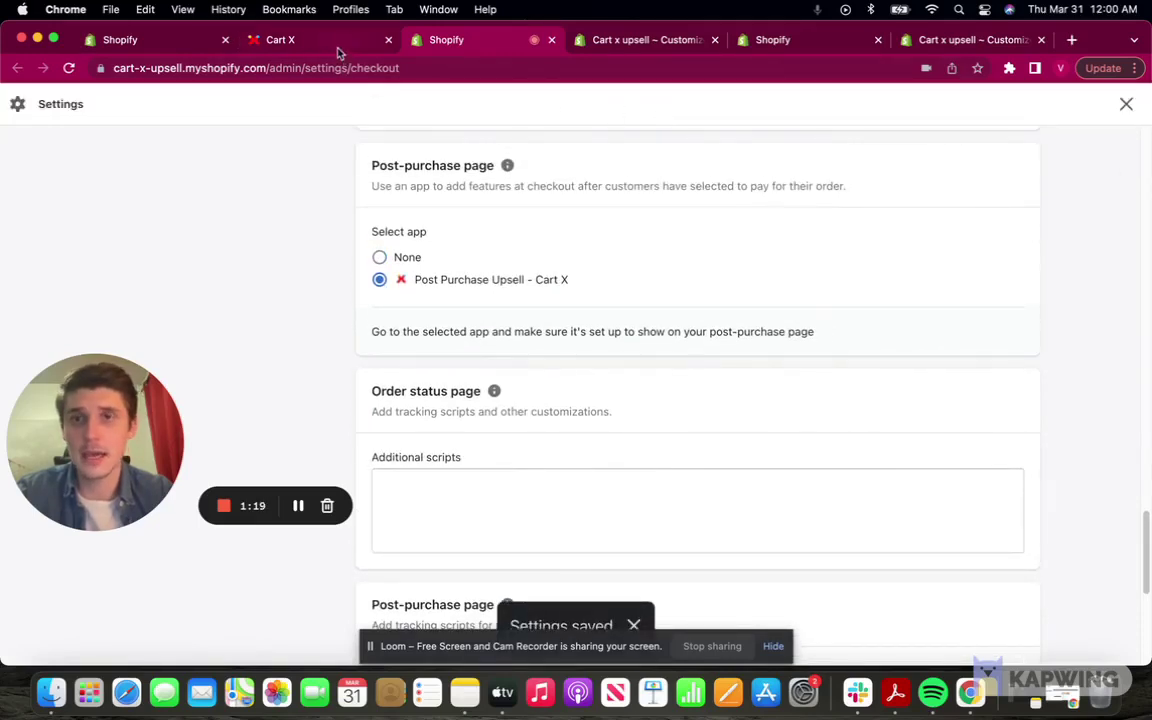
Return to the Cart X dashboard and review the sales summary cards and the latest orders table.
{"action": "left_click", "coordinate": [337, 48]}
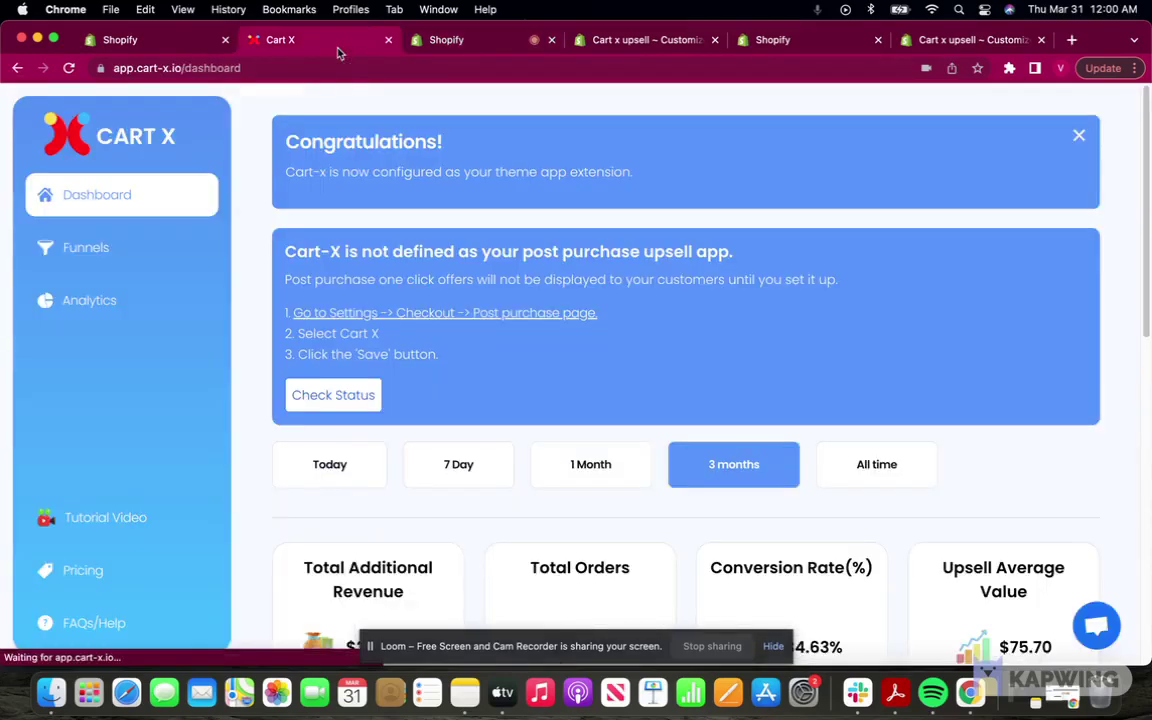
{"action": "left_click", "coordinate": [172, 200]}
{"action": "scroll", "coordinate": [606, 347], "scroll_direction": "down", "scroll_amount": 5}
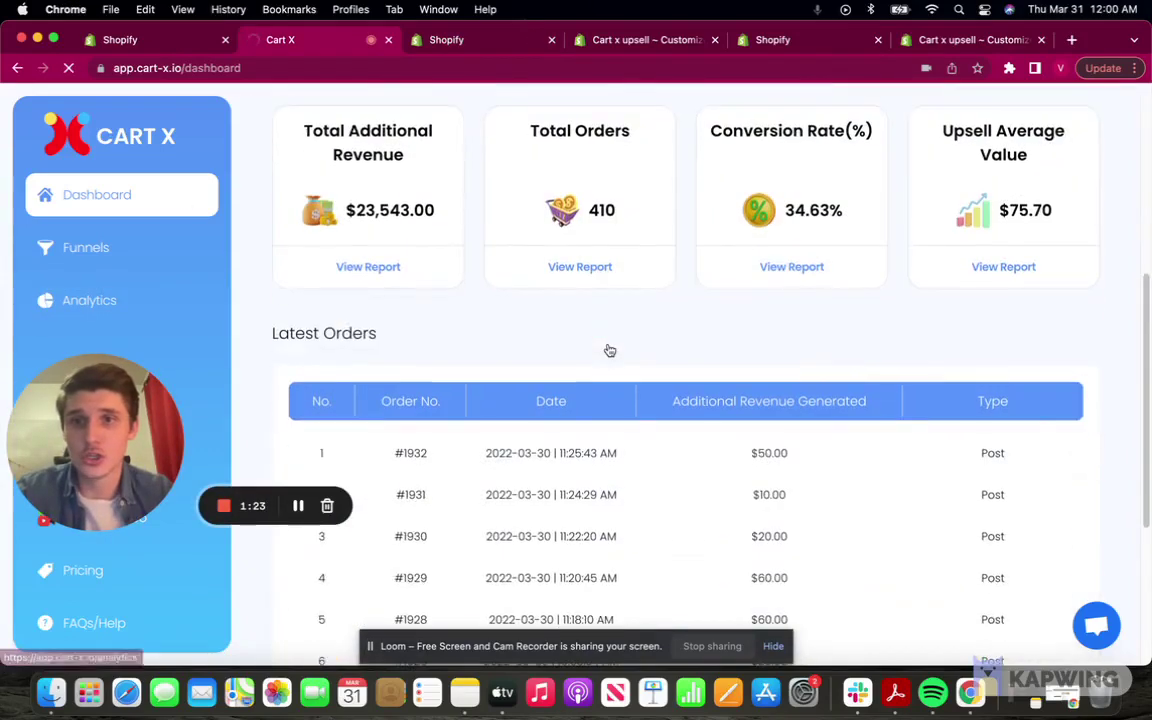
{"action": "scroll", "coordinate": [609, 351], "scroll_direction": "down", "scroll_amount": 3}
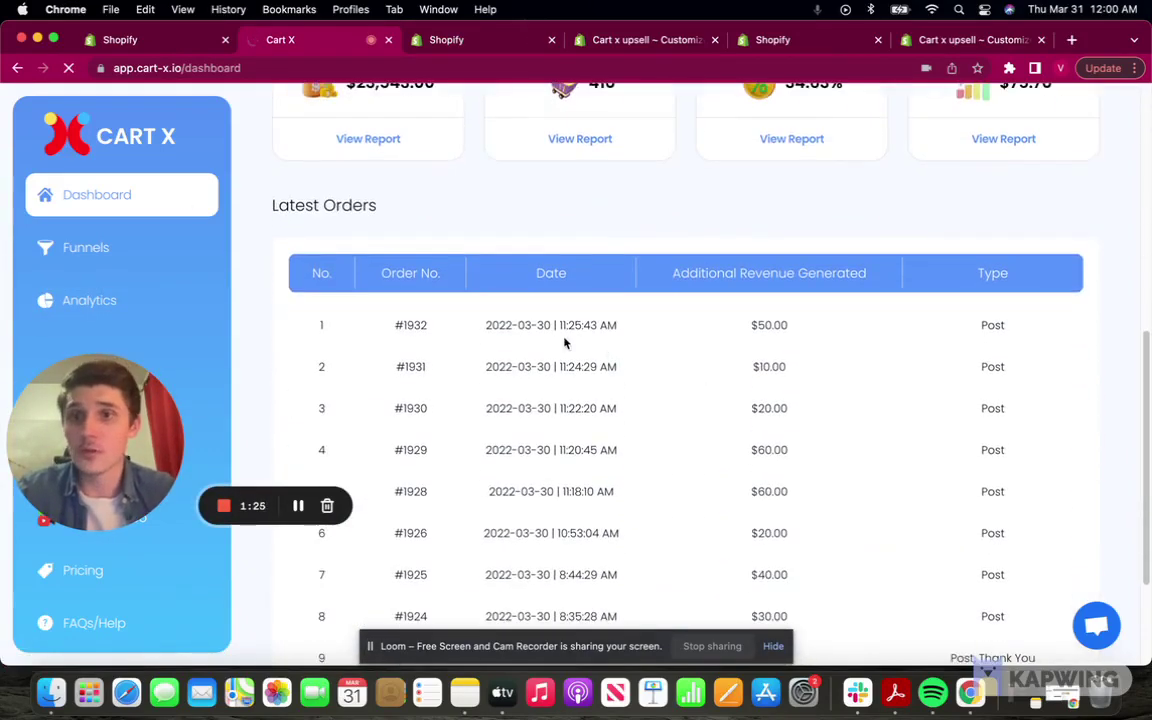
{"action": "scroll", "coordinate": [525, 347], "scroll_direction": "down", "scroll_amount": 7}
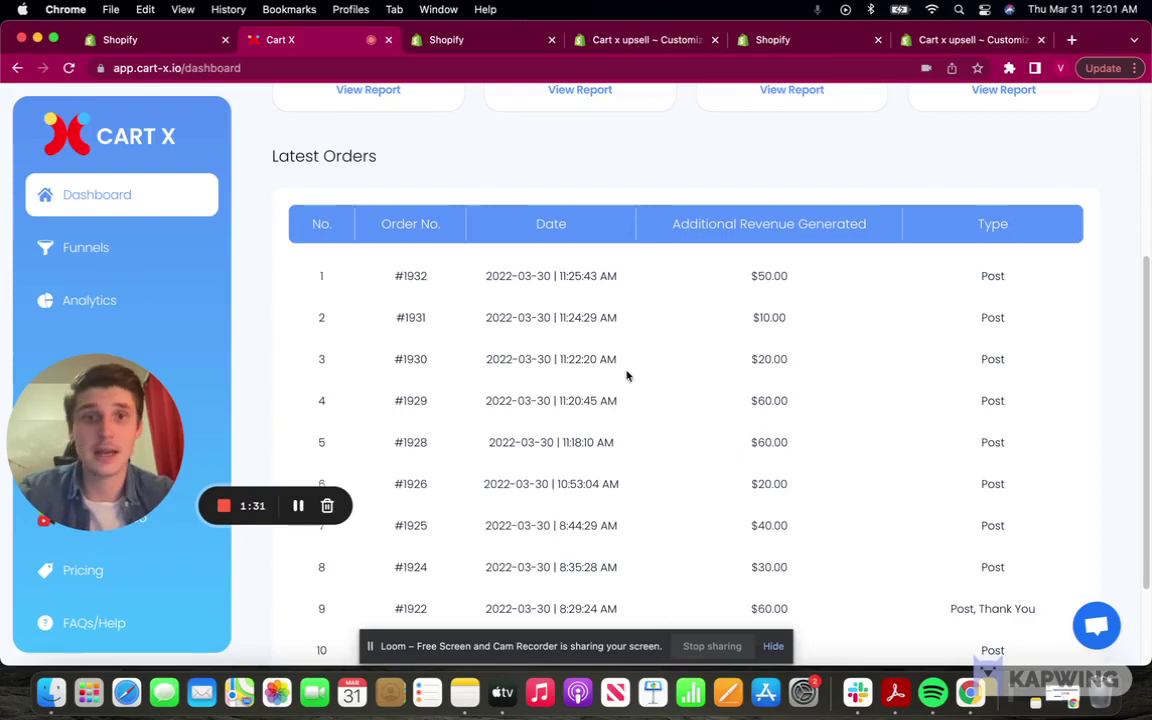
{"action": "scroll", "coordinate": [666, 421], "scroll_direction": "down", "scroll_amount": 3}
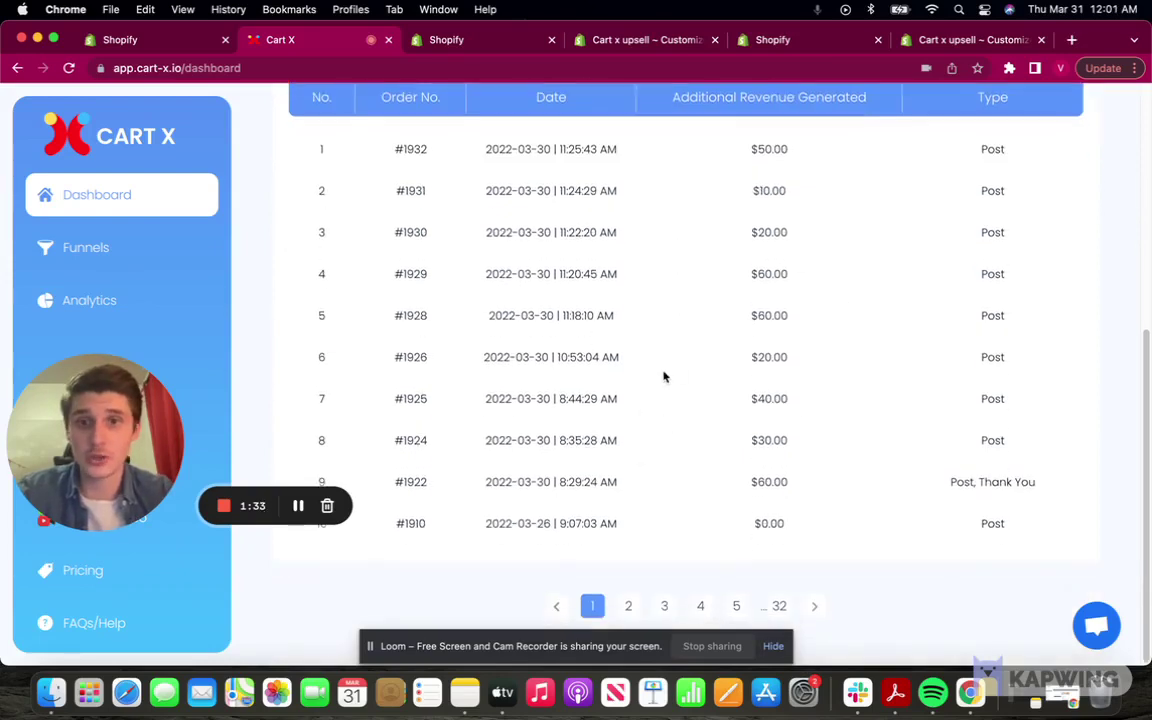
{"action": "scroll", "coordinate": [665, 380], "scroll_direction": "up", "scroll_amount": 3}
Review the analytics statistics, including sales charts, top performing funnels, top upsell products and the date range options.
{"action": "left_click", "coordinate": [144, 306]}
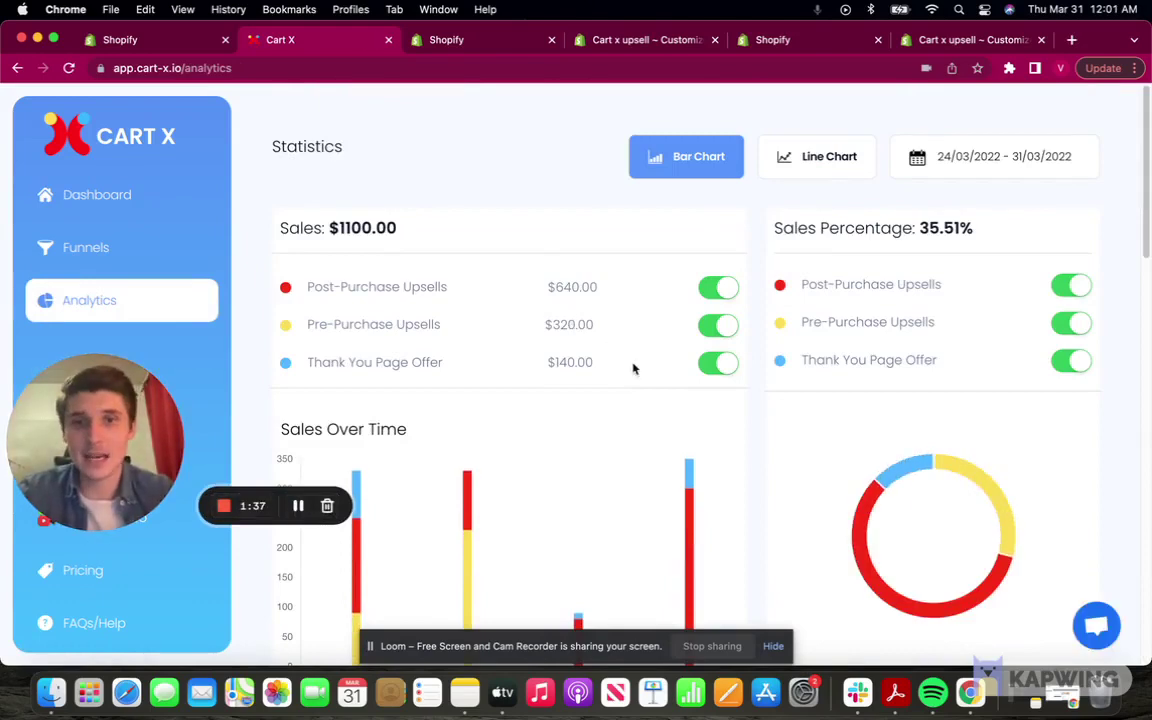
{"action": "scroll", "coordinate": [632, 369], "scroll_direction": "down", "scroll_amount": 3}
{"action": "scroll", "coordinate": [632, 369], "scroll_direction": "down", "scroll_amount": 10}
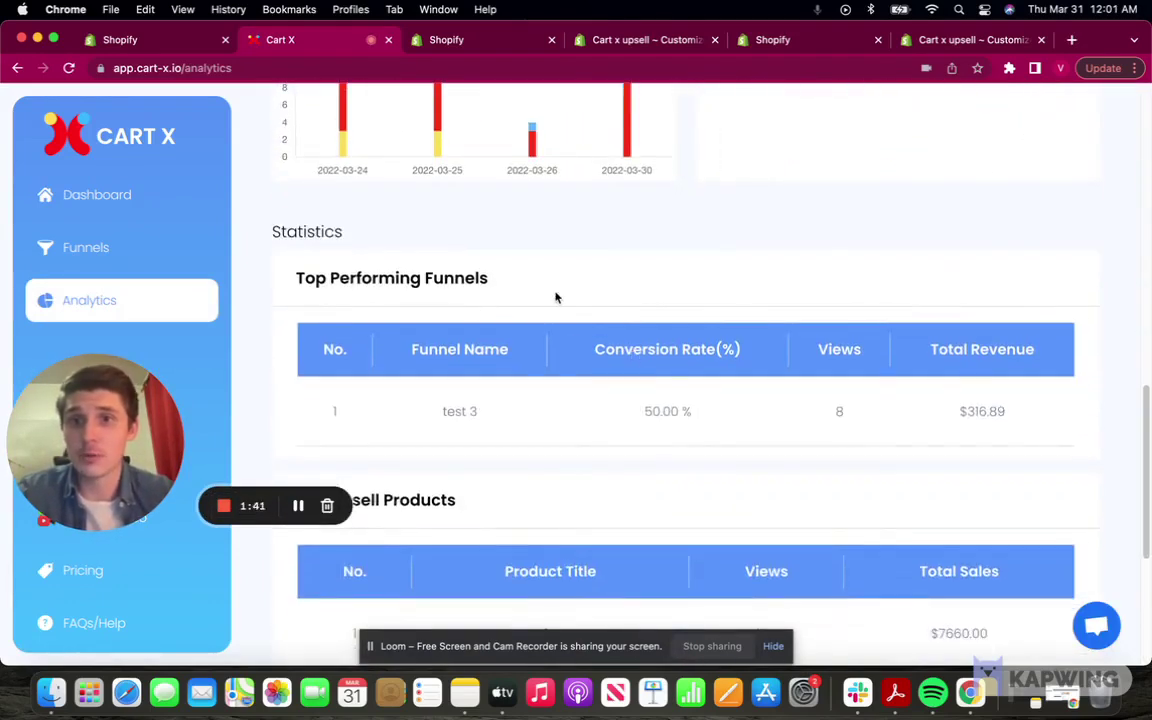
{"action": "scroll", "coordinate": [627, 352], "scroll_direction": "down", "scroll_amount": 7}
{"action": "scroll", "coordinate": [573, 350], "scroll_direction": "up", "scroll_amount": 15}
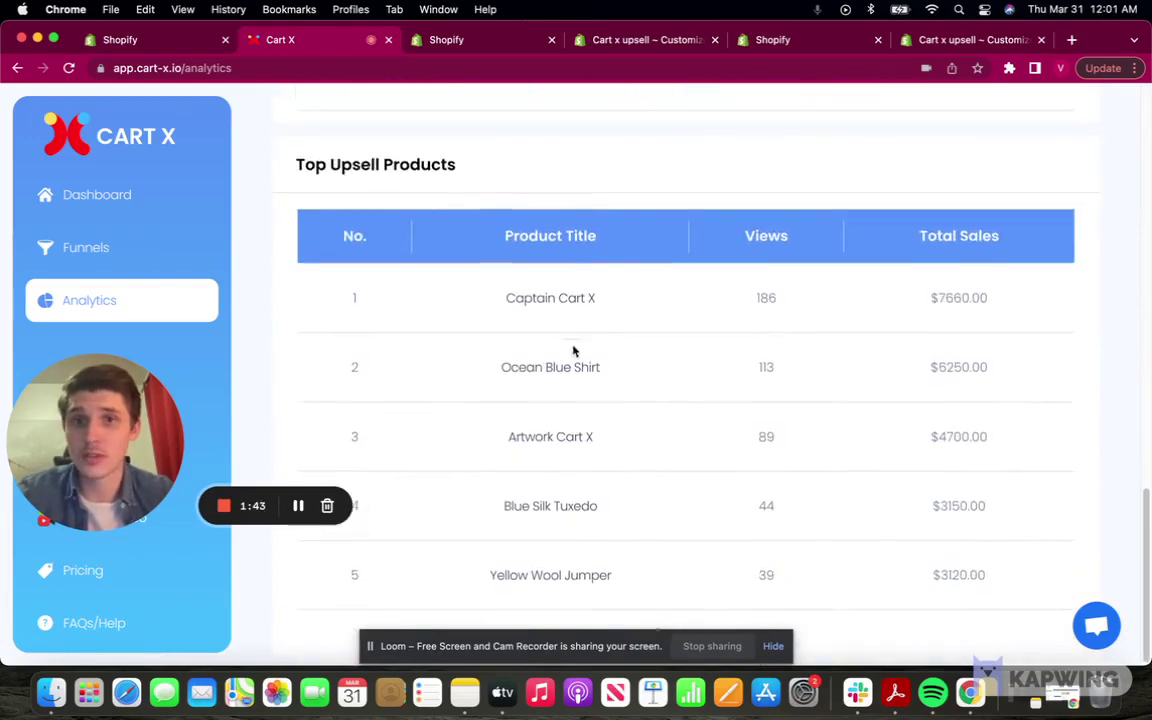
{"action": "scroll", "coordinate": [665, 338], "scroll_direction": "up", "scroll_amount": 5}
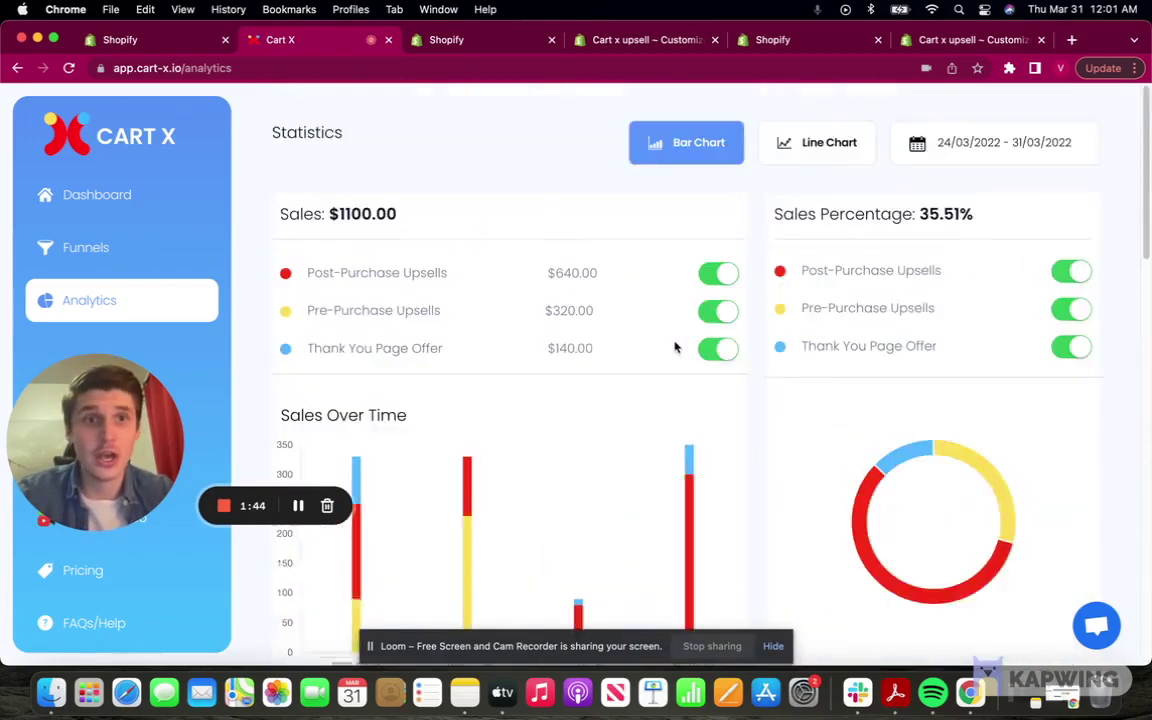
{"action": "left_click", "coordinate": [944, 174]}
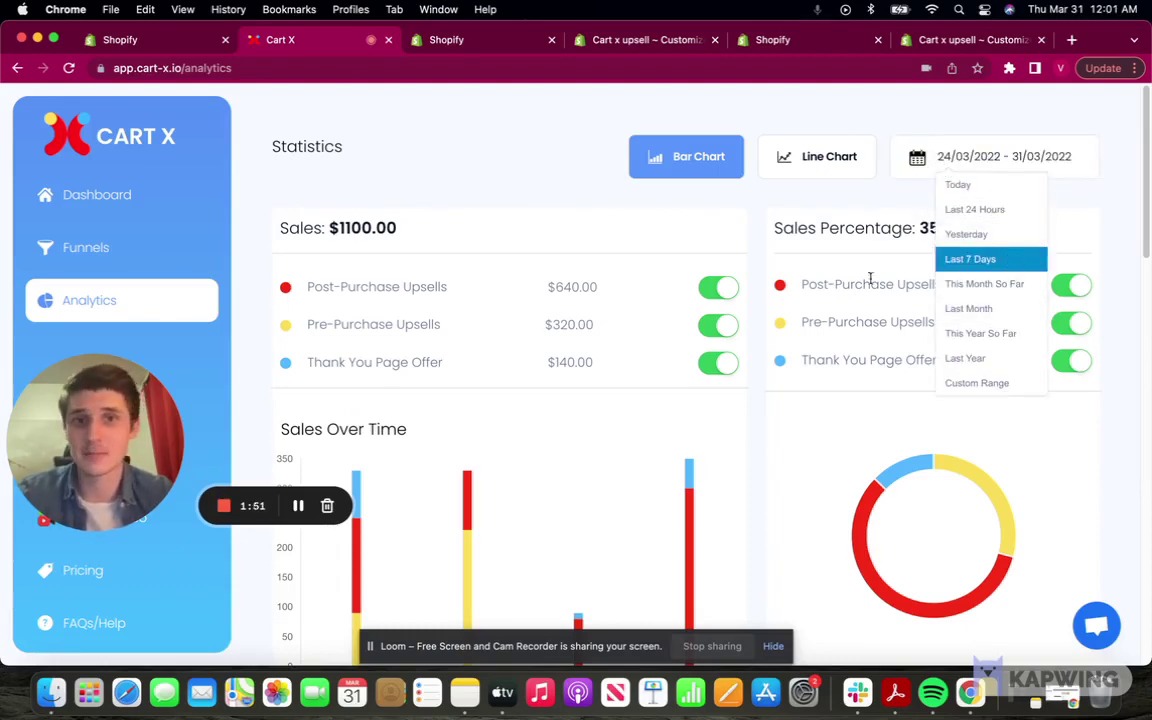
{"action": "left_click", "coordinate": [700, 220]}
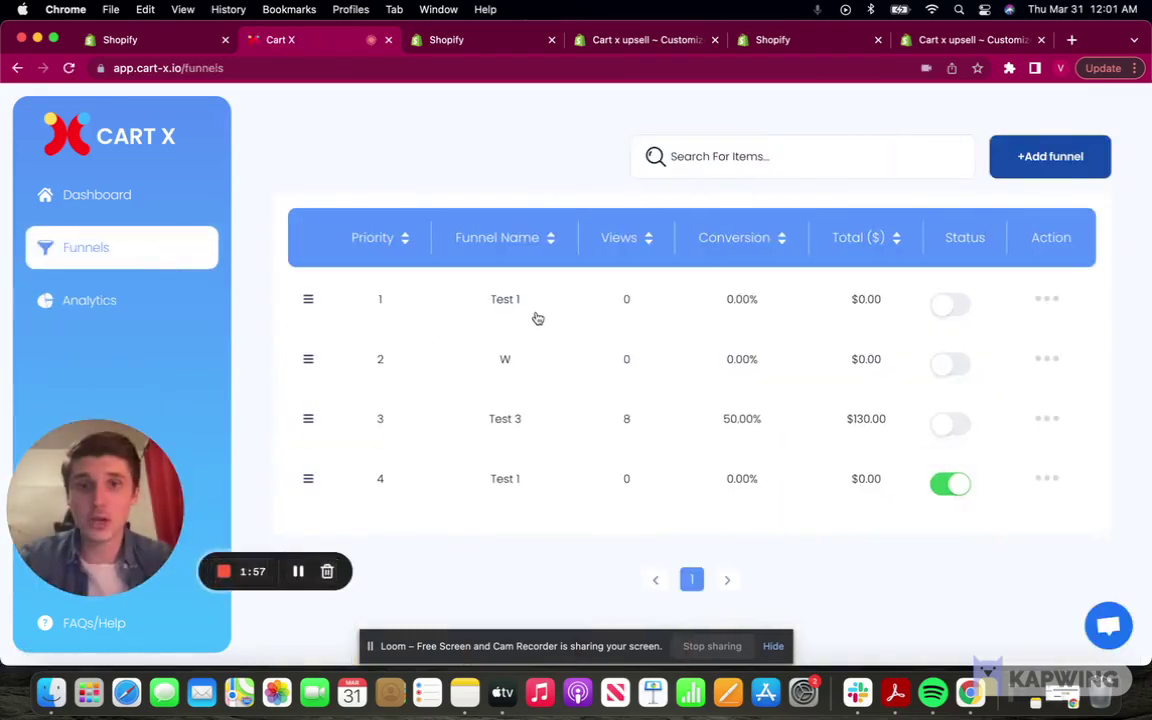
Add a new funnel from the Funnels page, naming it "Test" followed by a first name.
{"action": "left_click", "coordinate": [1034, 176]}
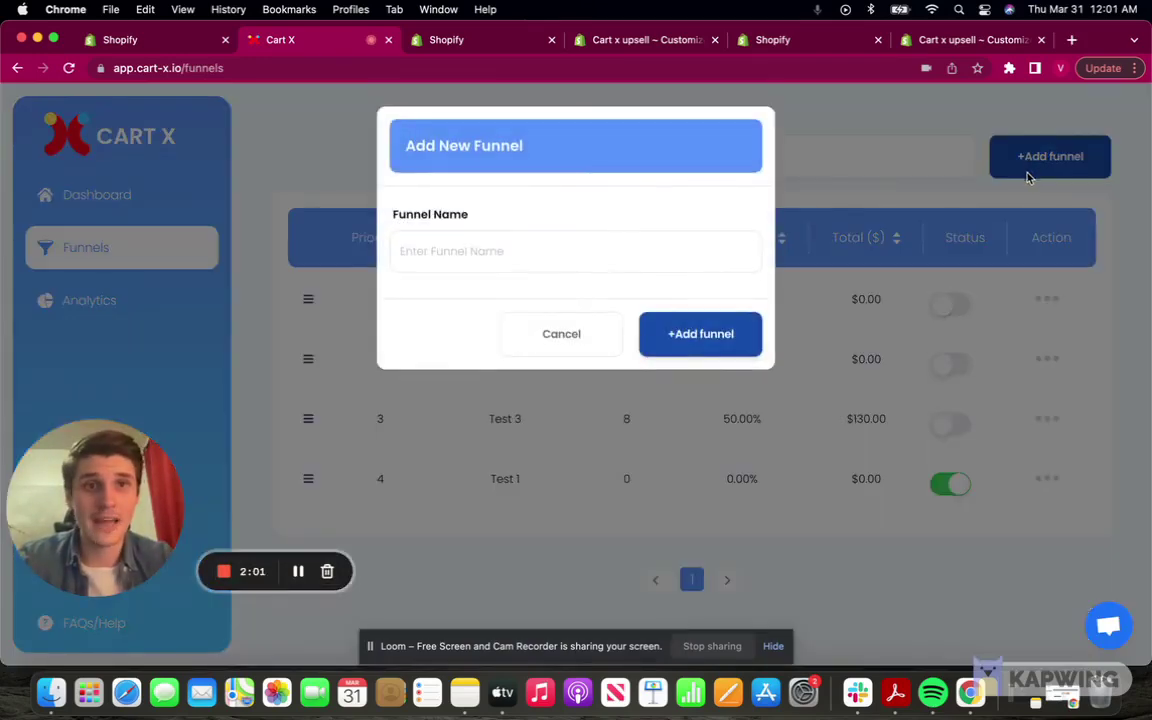
{"action": "left_click", "coordinate": [596, 243]}
{"action": "type", "text": "Te"}
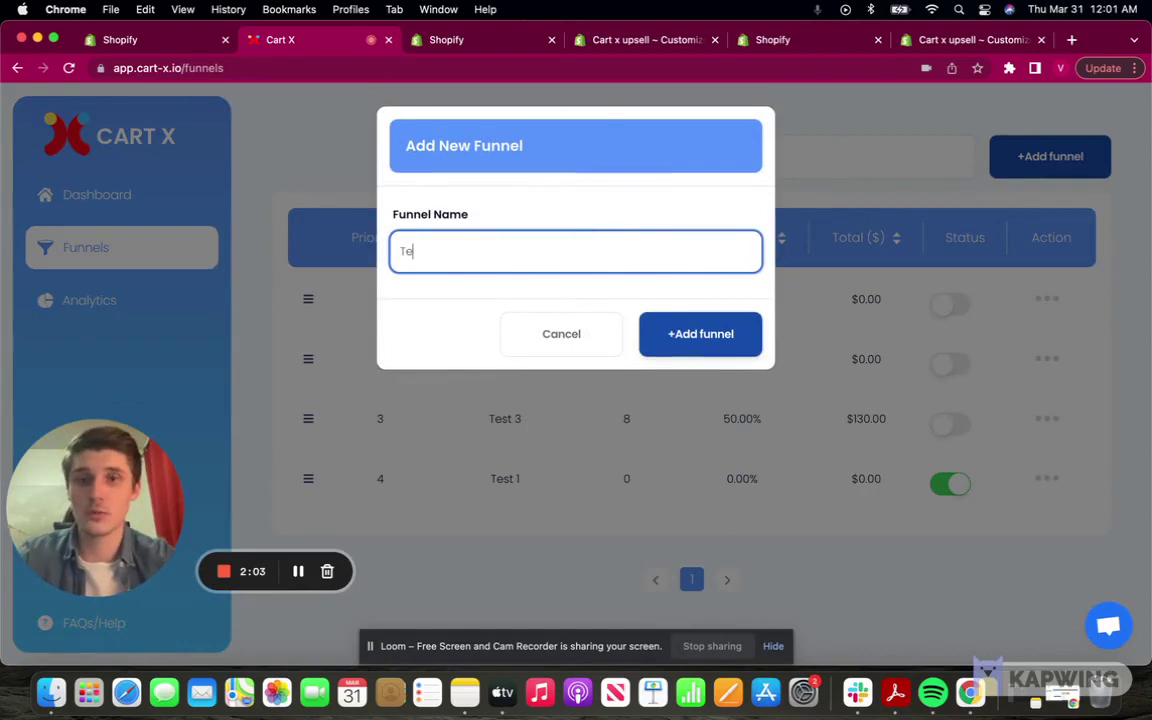
{"action": "type", "text": "st Mike"}
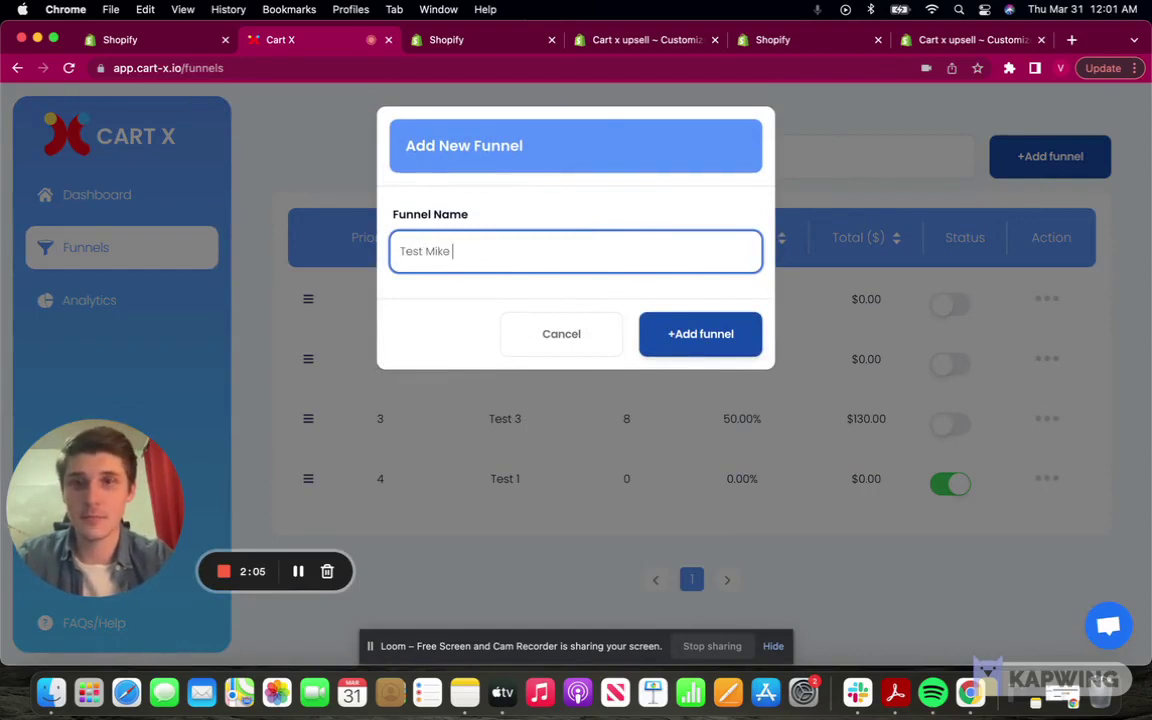
{"action": "left_click", "coordinate": [732, 332]}
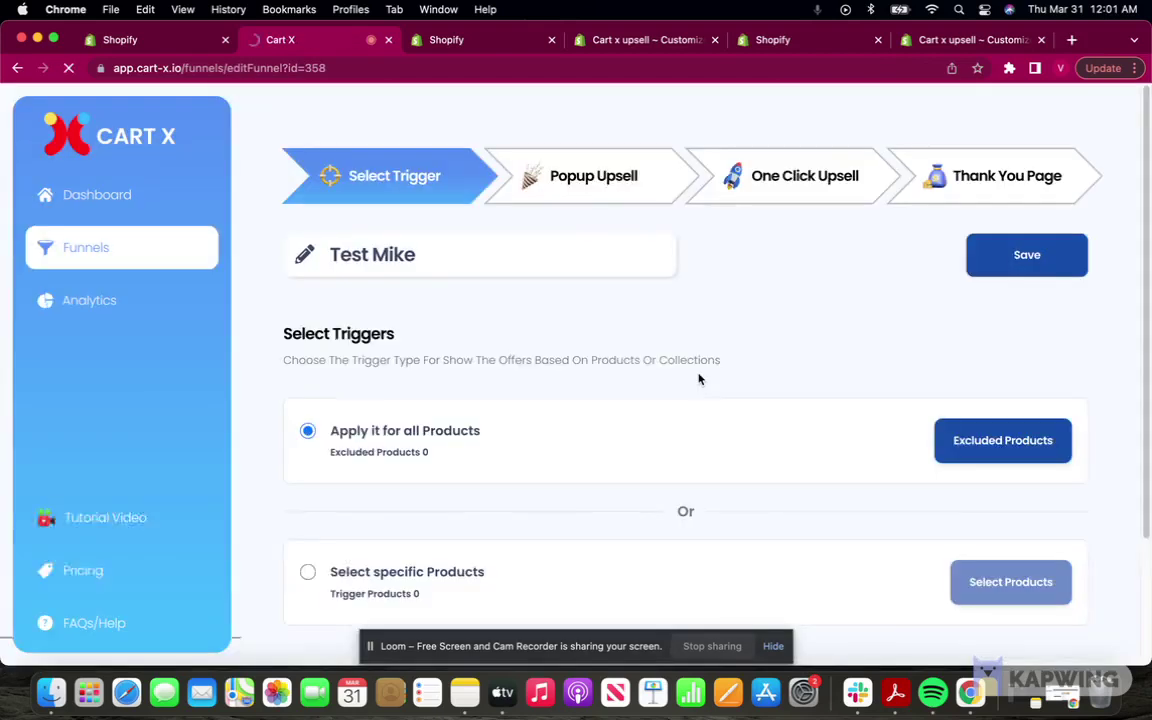
Look through the new funnel's trigger options and its Popup Upsell and One Click Upsell stages.
{"action": "scroll", "coordinate": [507, 401], "scroll_direction": "down", "scroll_amount": 2}
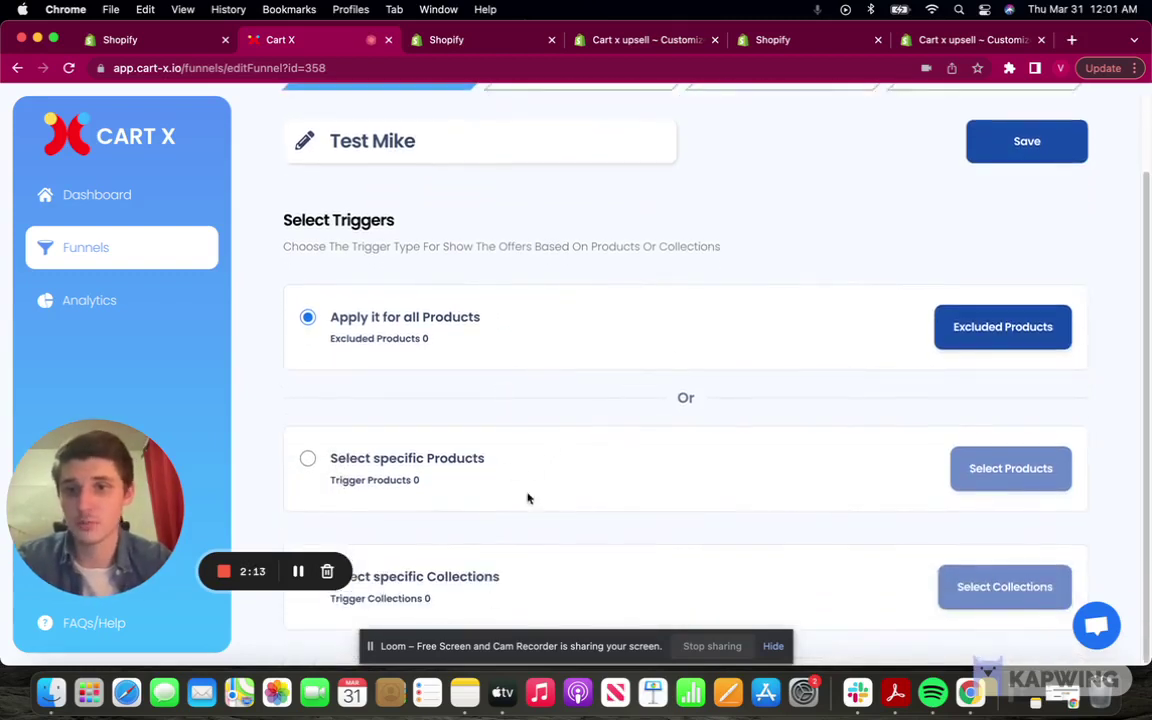
{"action": "scroll", "coordinate": [529, 498], "scroll_direction": "up", "scroll_amount": 2}
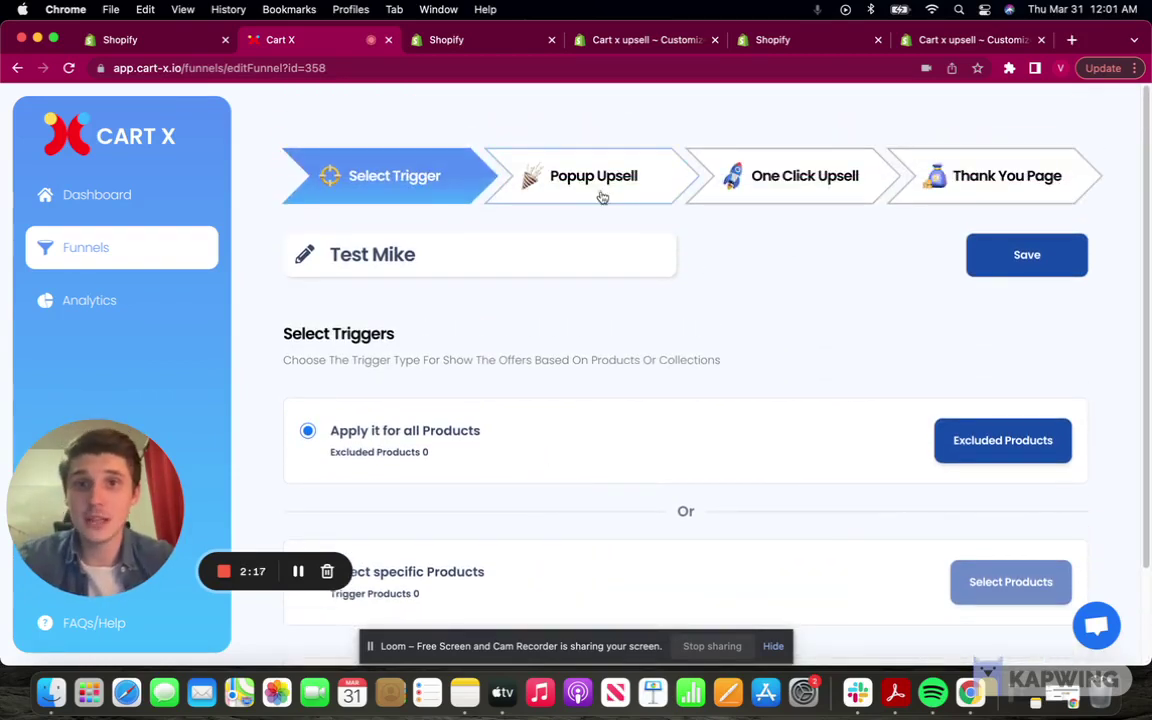
{"action": "left_click", "coordinate": [542, 178]}
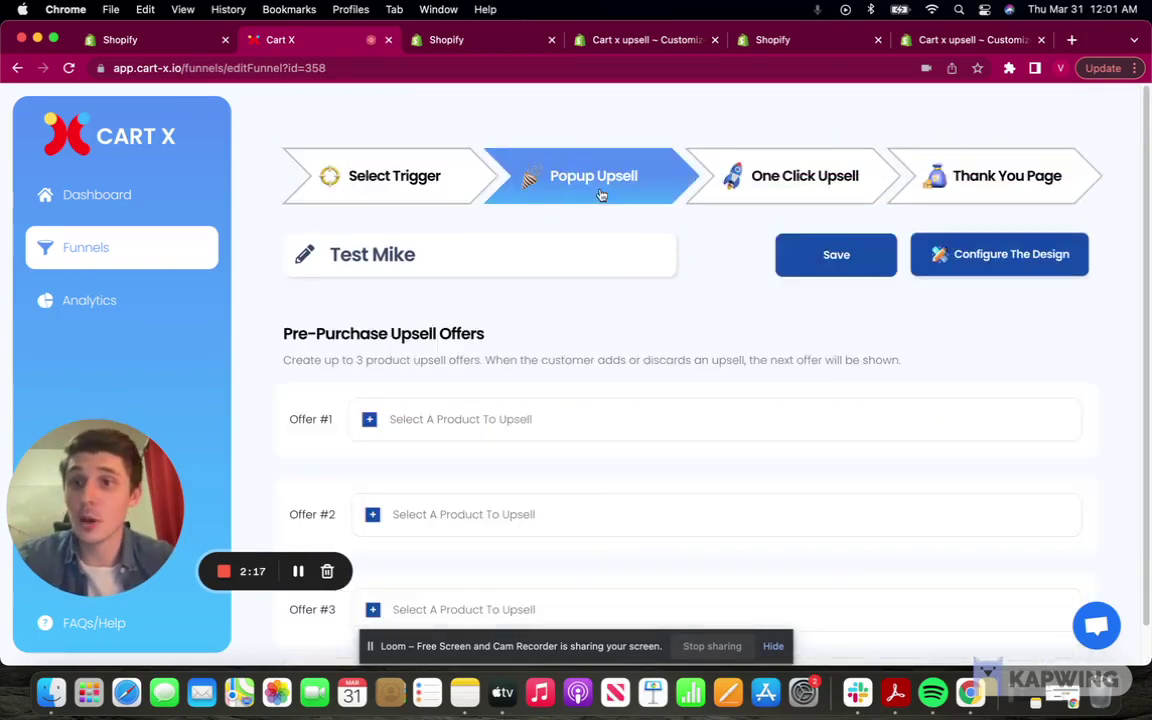
{"action": "left_click", "coordinate": [755, 199]}
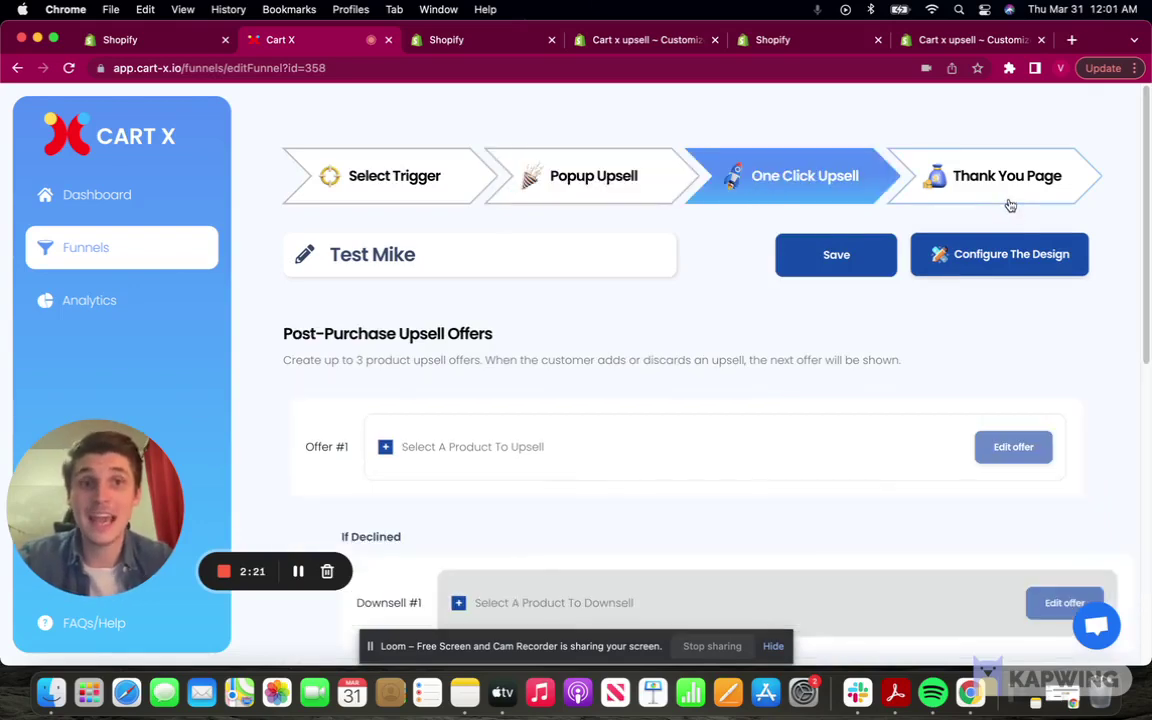
Add Captain Cart X as the first pre-purchase offer in the funnel's Popup Upsell stage.
{"action": "left_click", "coordinate": [910, 186]}
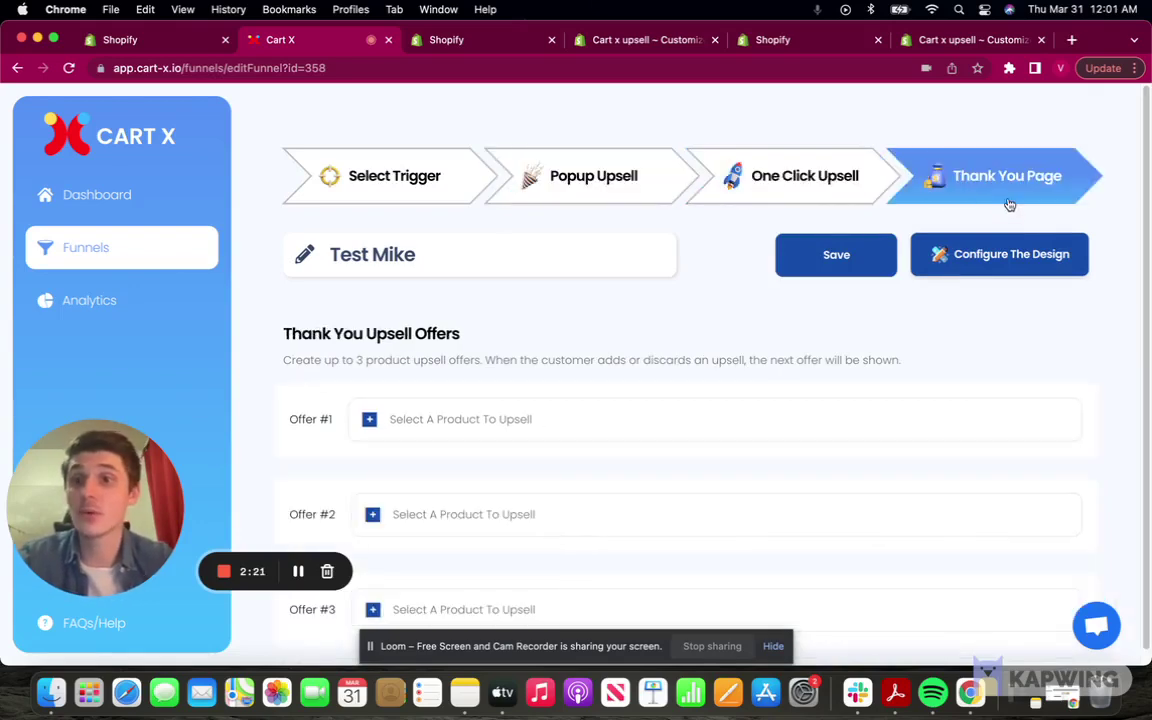
{"action": "left_click", "coordinate": [652, 190]}
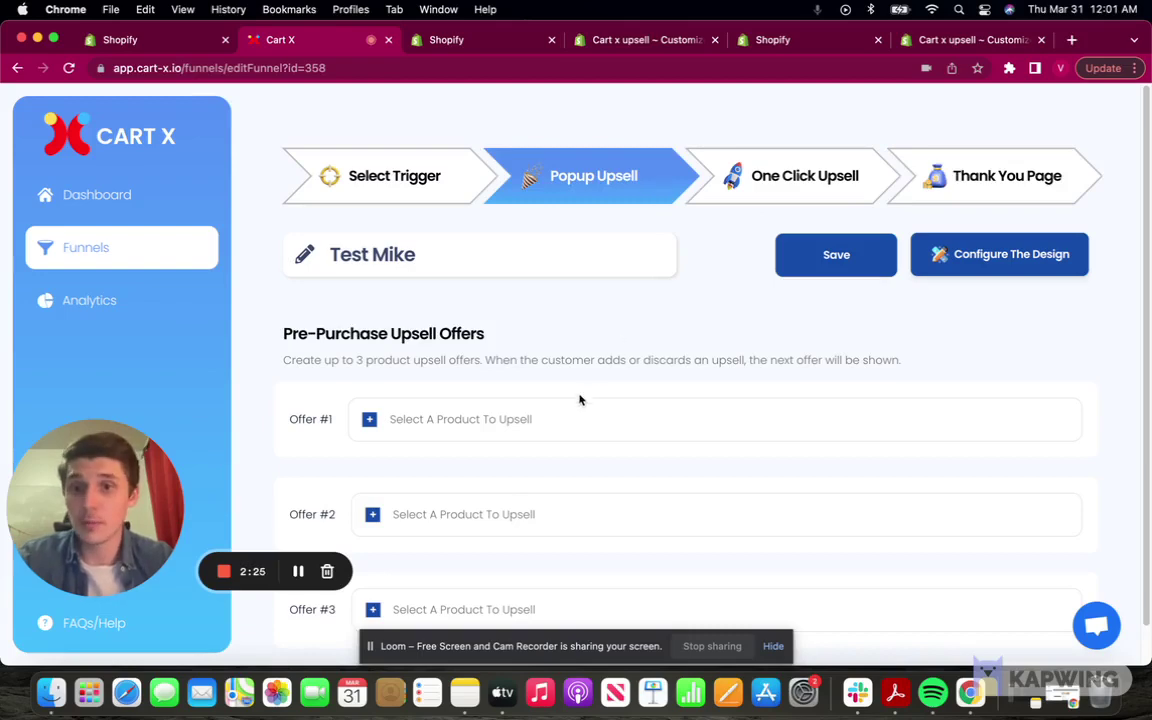
{"action": "left_click", "coordinate": [485, 416]}
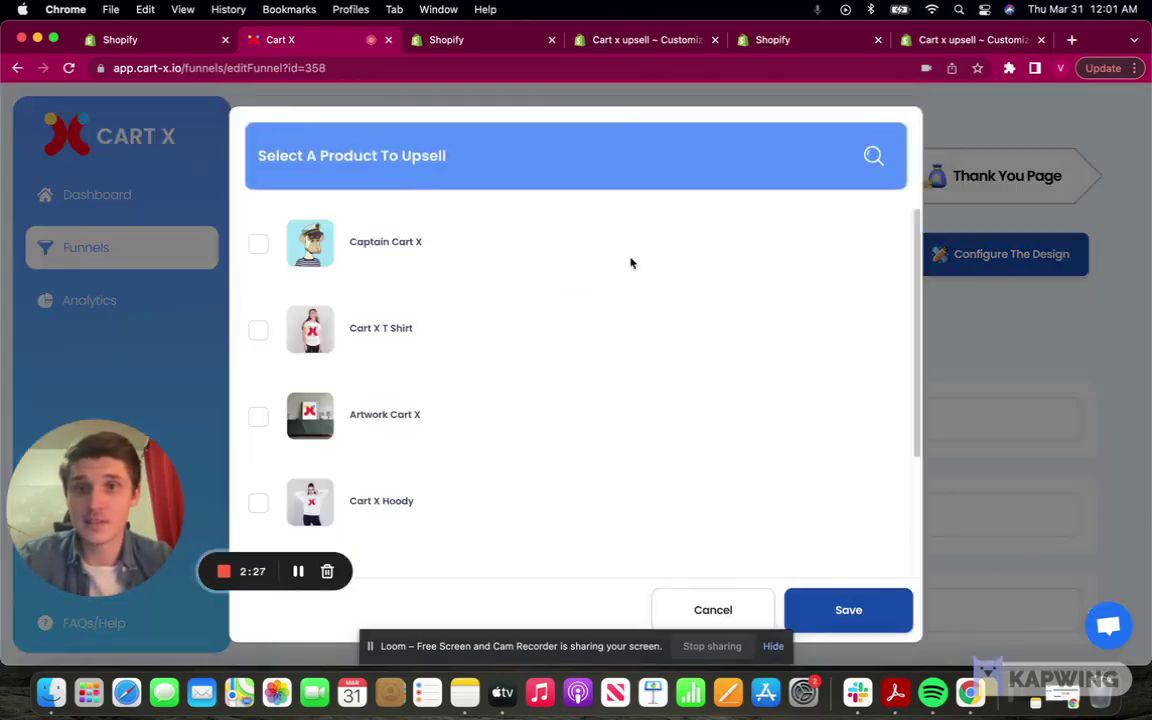
{"action": "left_click", "coordinate": [259, 246]}
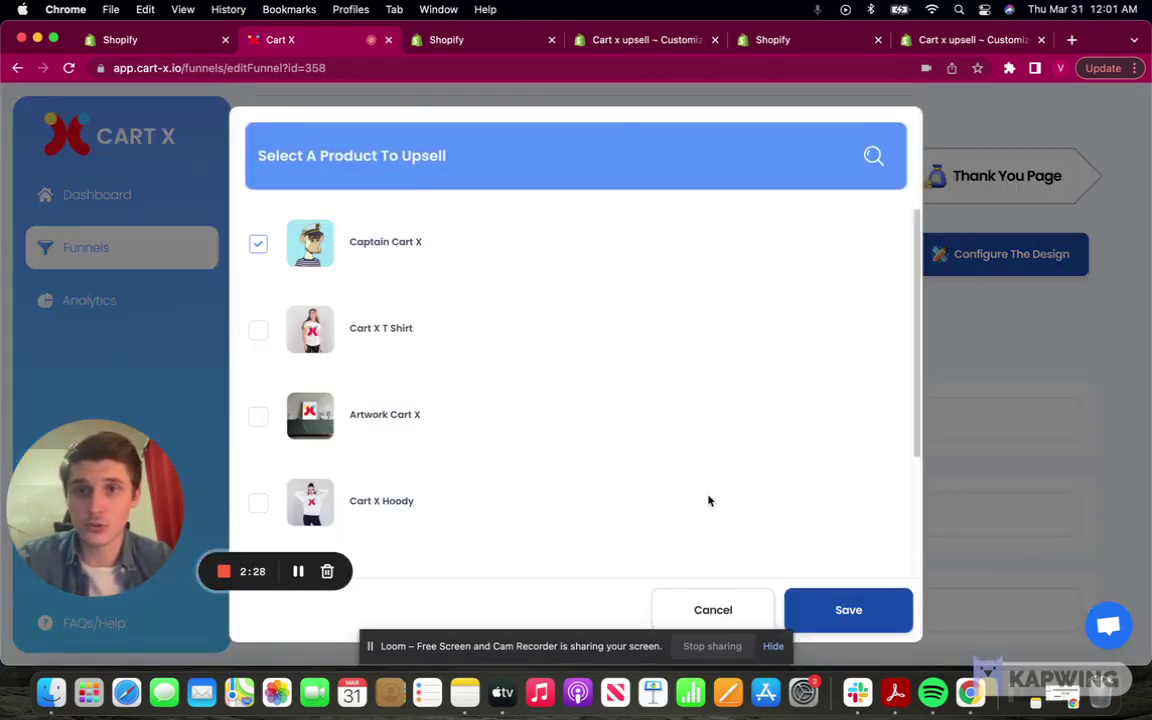
{"action": "left_click", "coordinate": [865, 612]}
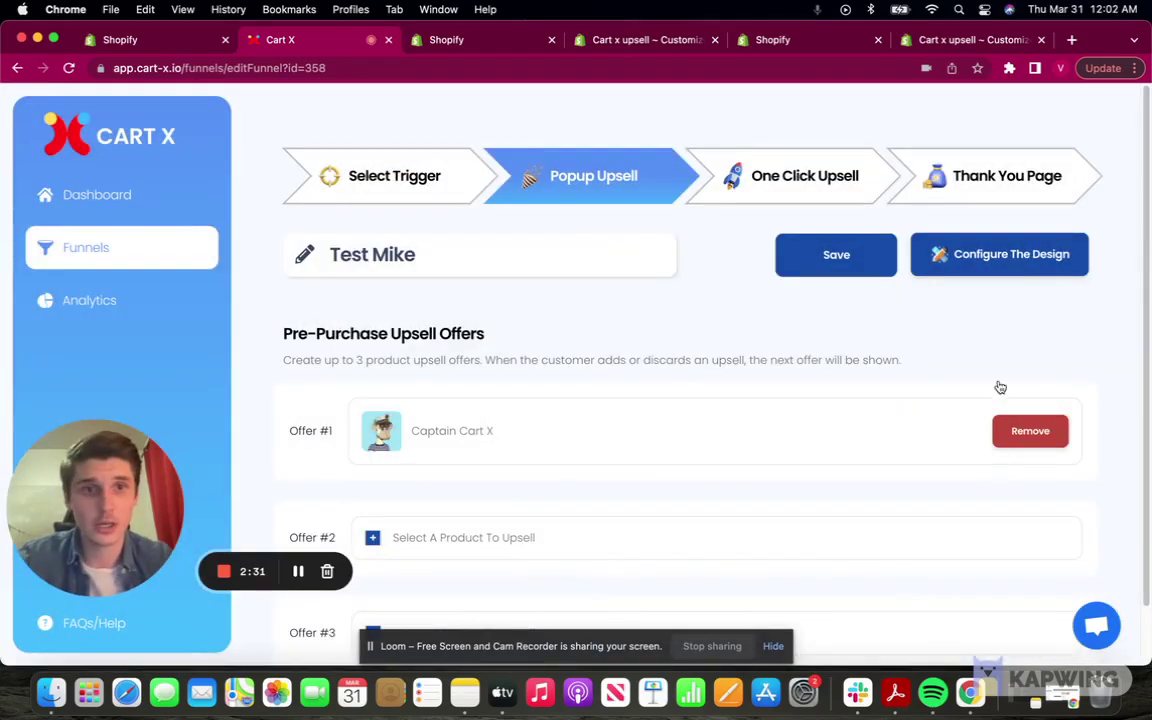
Save the funnel edits and open the popup upsell's design configuration to look over the offer preview.
{"action": "left_click", "coordinate": [1020, 261]}
{"action": "left_click", "coordinate": [720, 410]}
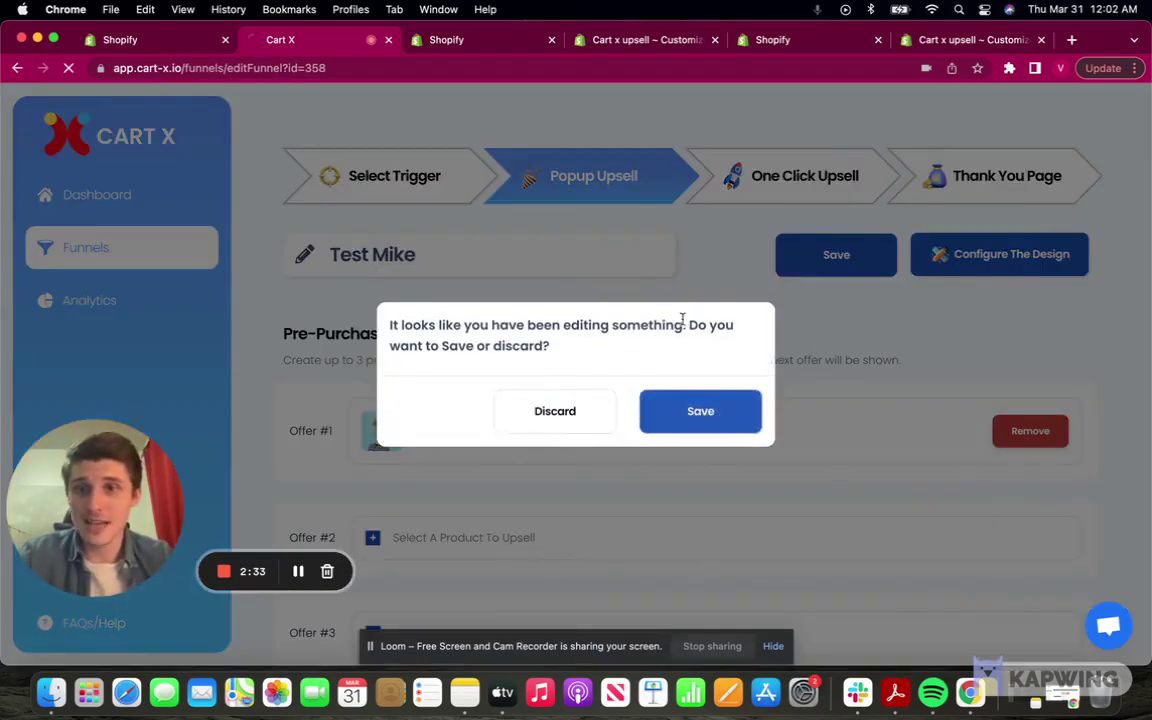
{"action": "scroll", "coordinate": [694, 404], "scroll_direction": "down", "scroll_amount": 10}
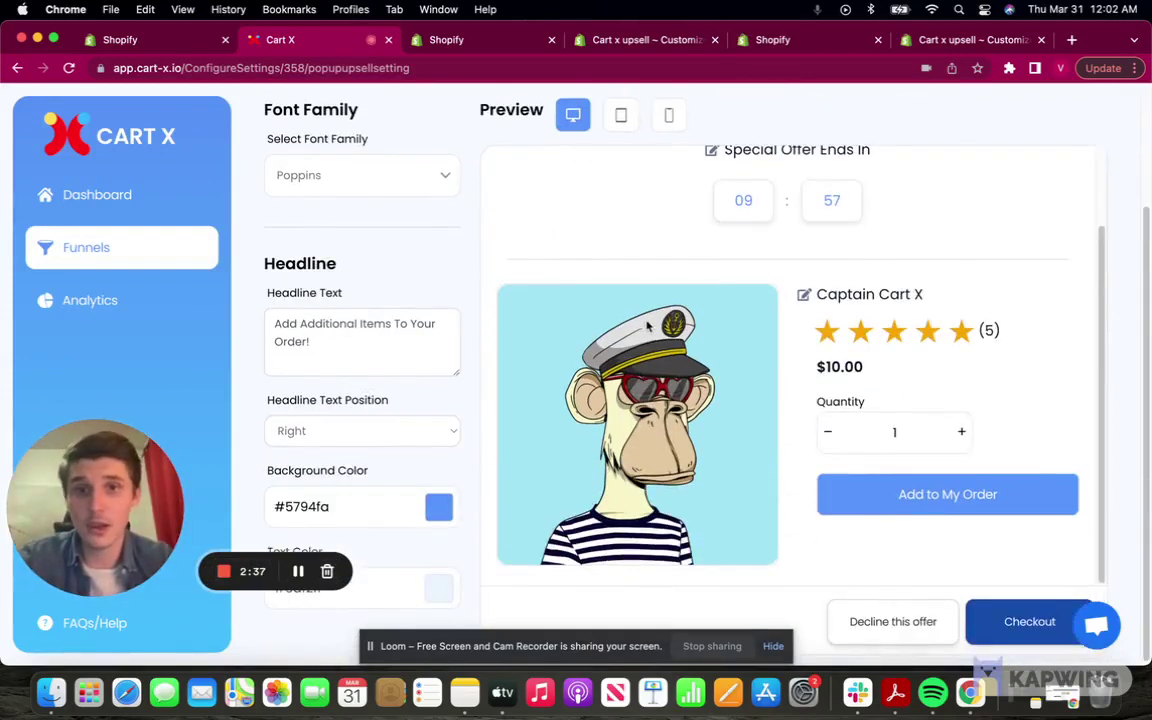
{"action": "scroll", "coordinate": [585, 295], "scroll_direction": "up", "scroll_amount": 3}
{"action": "scroll", "coordinate": [863, 195], "scroll_direction": "up", "scroll_amount": 3}
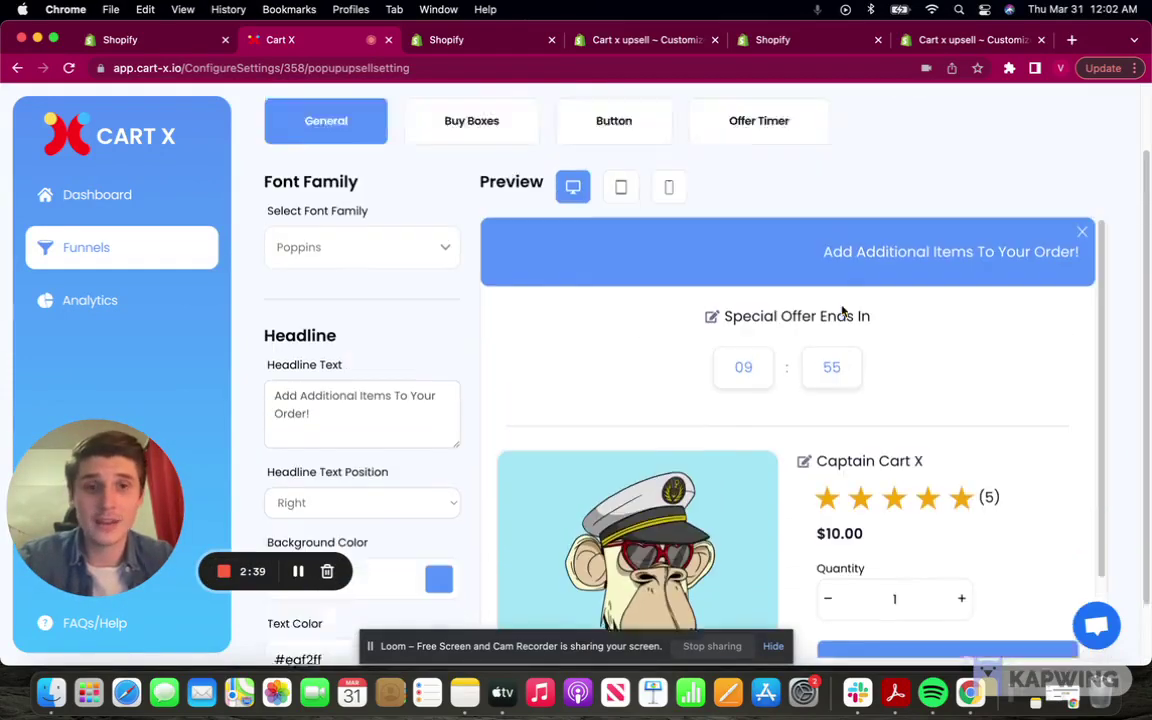
{"action": "scroll", "coordinate": [700, 420], "scroll_direction": "down", "scroll_amount": 3}
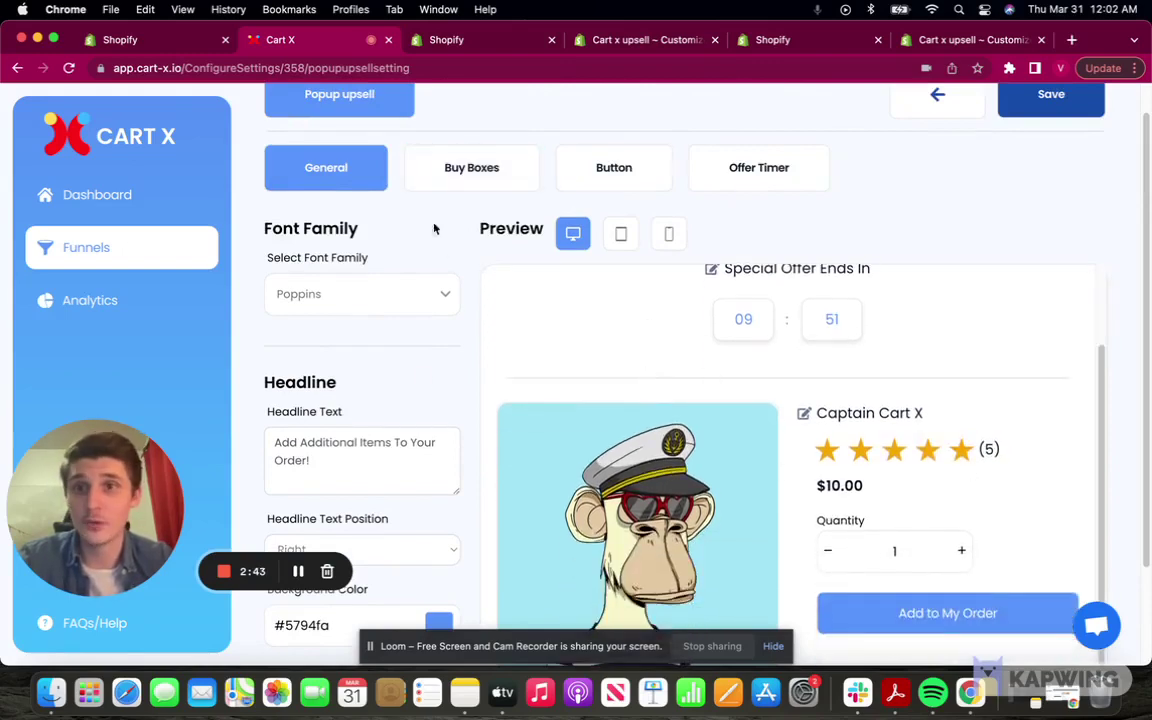
Set the star rating value in the popup's buy box design to 4.
{"action": "left_click", "coordinate": [483, 187]}
{"action": "left_click", "coordinate": [325, 343]}
{"action": "key", "text": "BackSpace"}
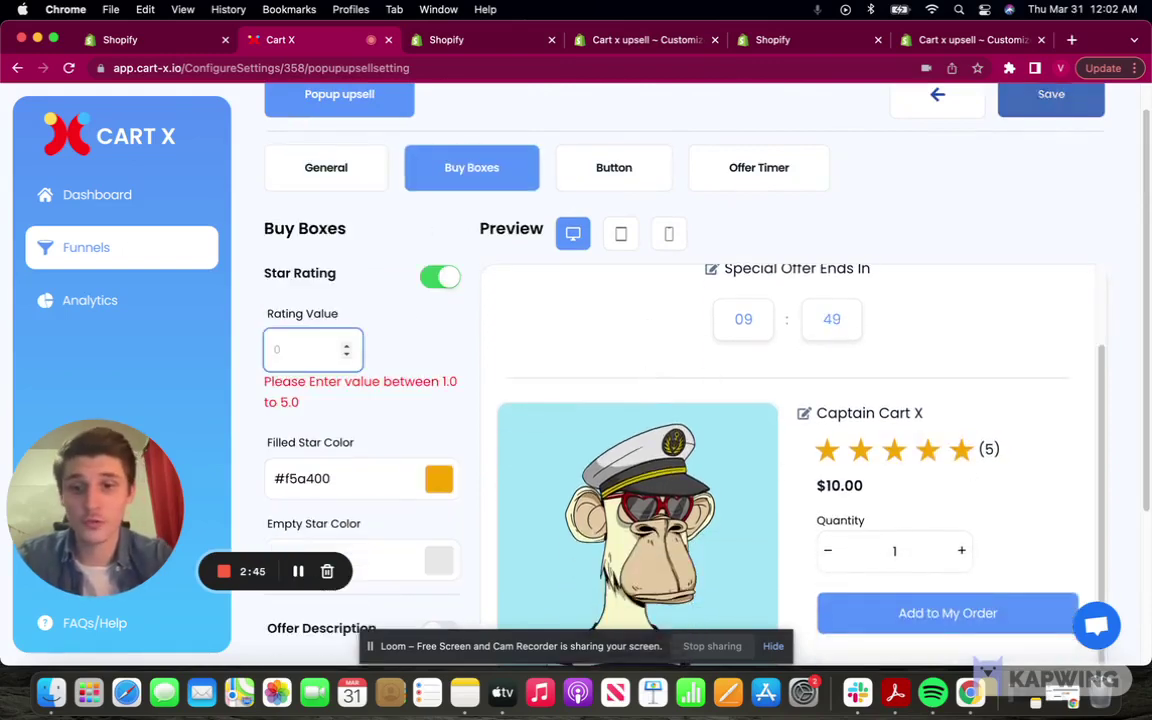
{"action": "type", "text": "4"}
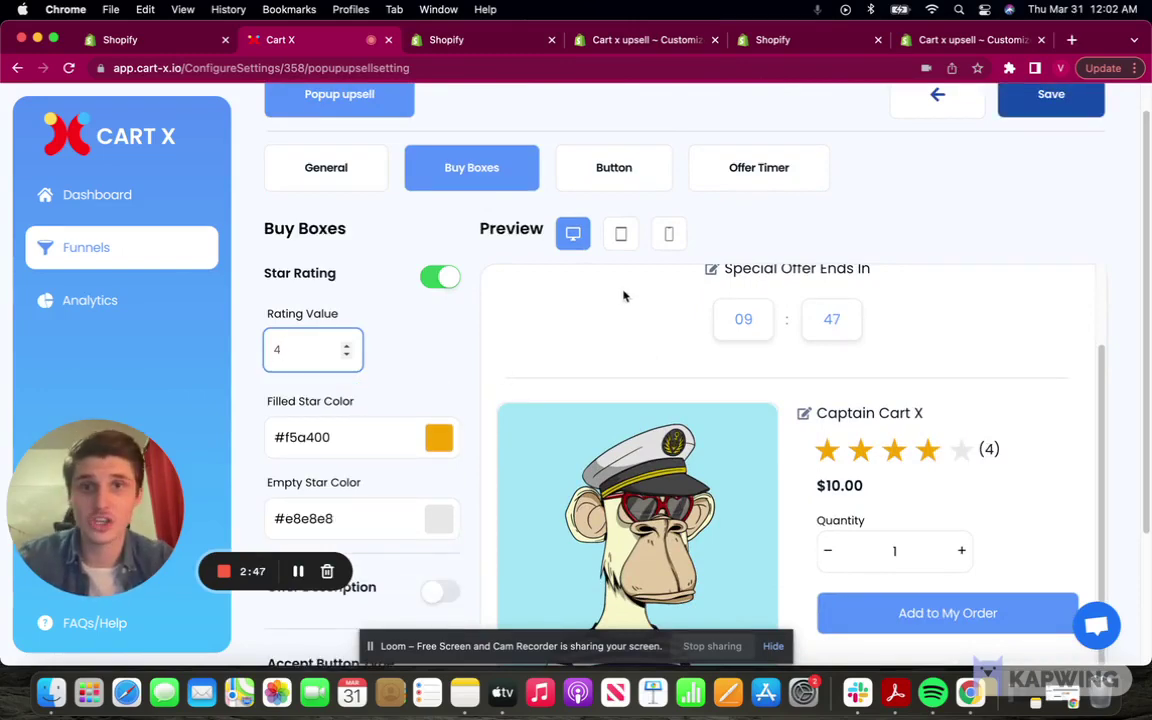
Review the popup's button colors and offer timer settings, switching the timer off and back on.
{"action": "left_click", "coordinate": [651, 168]}
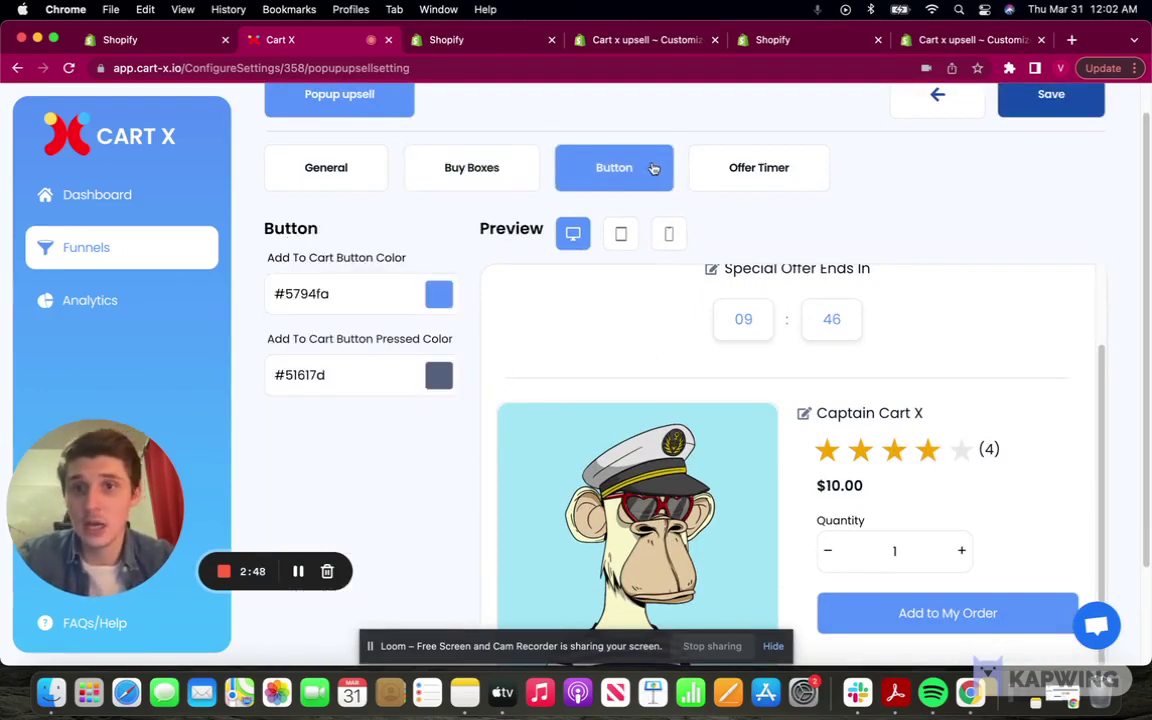
{"action": "left_click", "coordinate": [735, 181]}
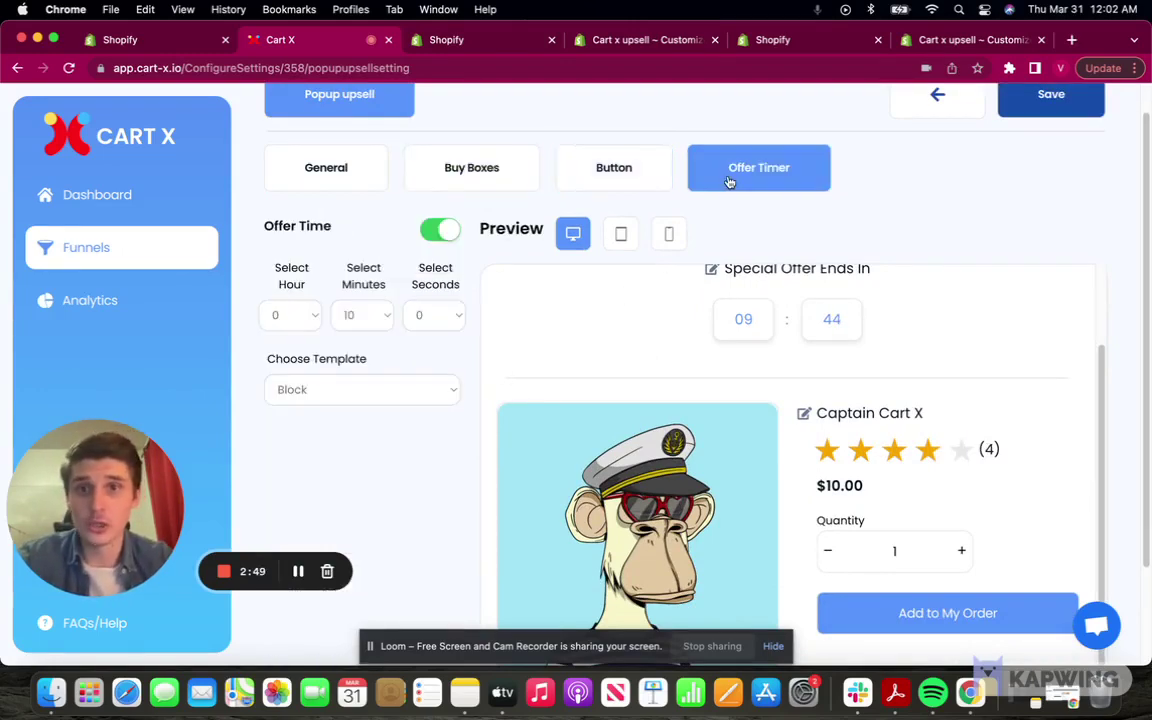
{"action": "left_click", "coordinate": [438, 230]}
{"action": "left_click", "coordinate": [438, 230]}
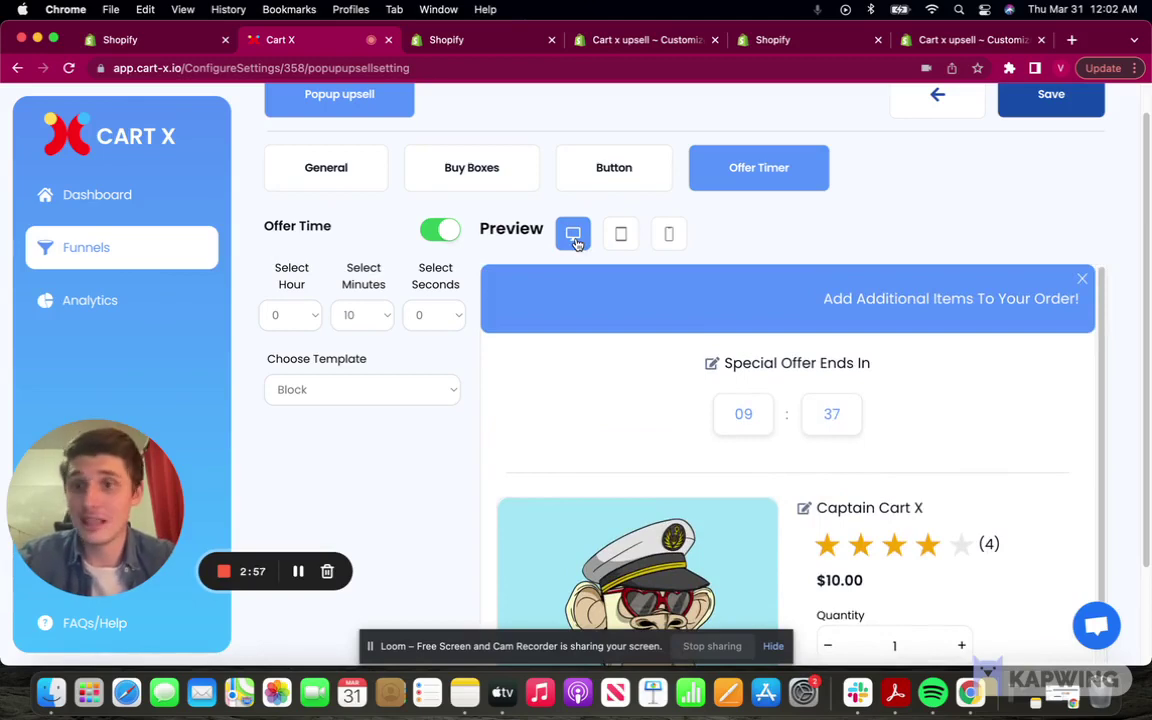
Preview the popup upsell in tablet and mobile layouts, save the design and return to the funnel.
{"action": "left_click", "coordinate": [621, 233]}
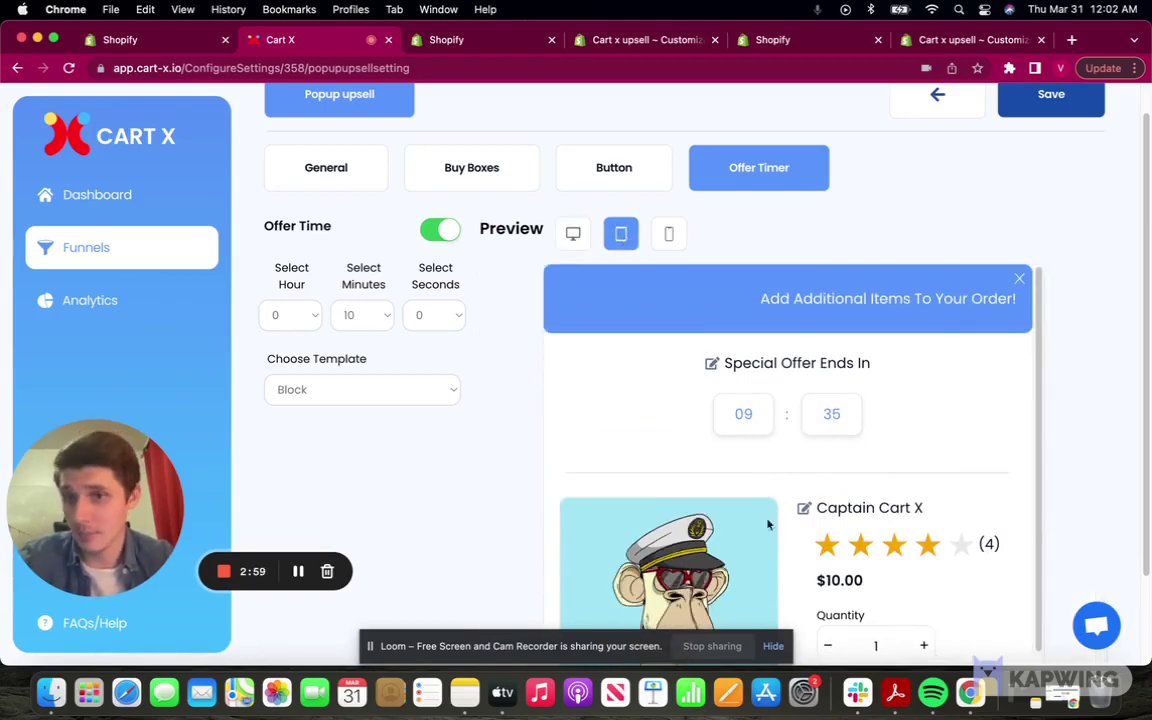
{"action": "left_click", "coordinate": [669, 233]}
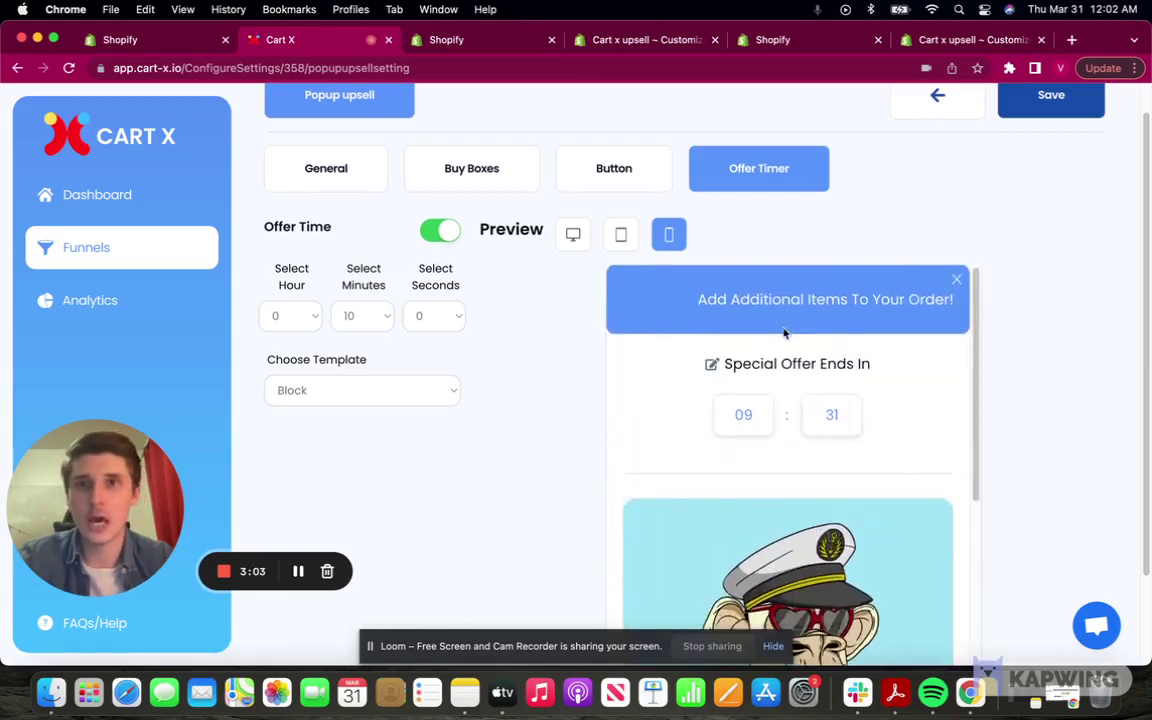
{"action": "scroll", "coordinate": [934, 198], "scroll_direction": "up", "scroll_amount": 1}
{"action": "left_click", "coordinate": [1023, 157]}
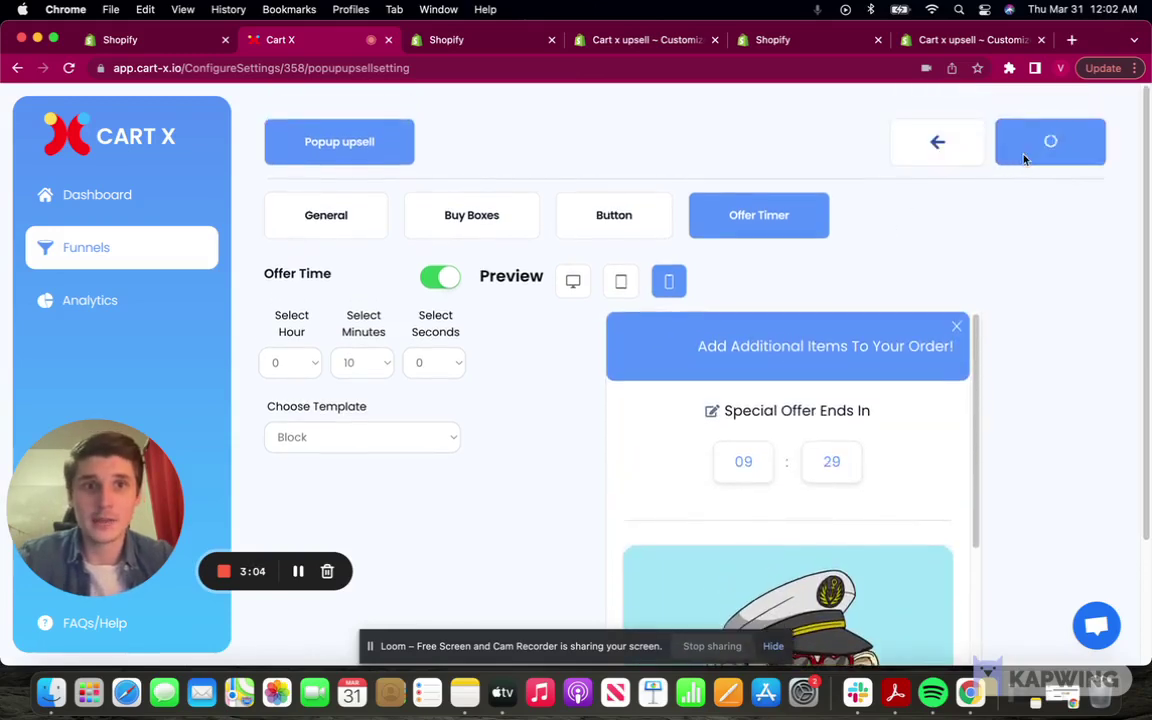
{"action": "left_click", "coordinate": [938, 158]}
Add Captain Cart X as the first post-purchase offer in the One Click Upsell stage.
{"action": "left_click", "coordinate": [790, 185]}
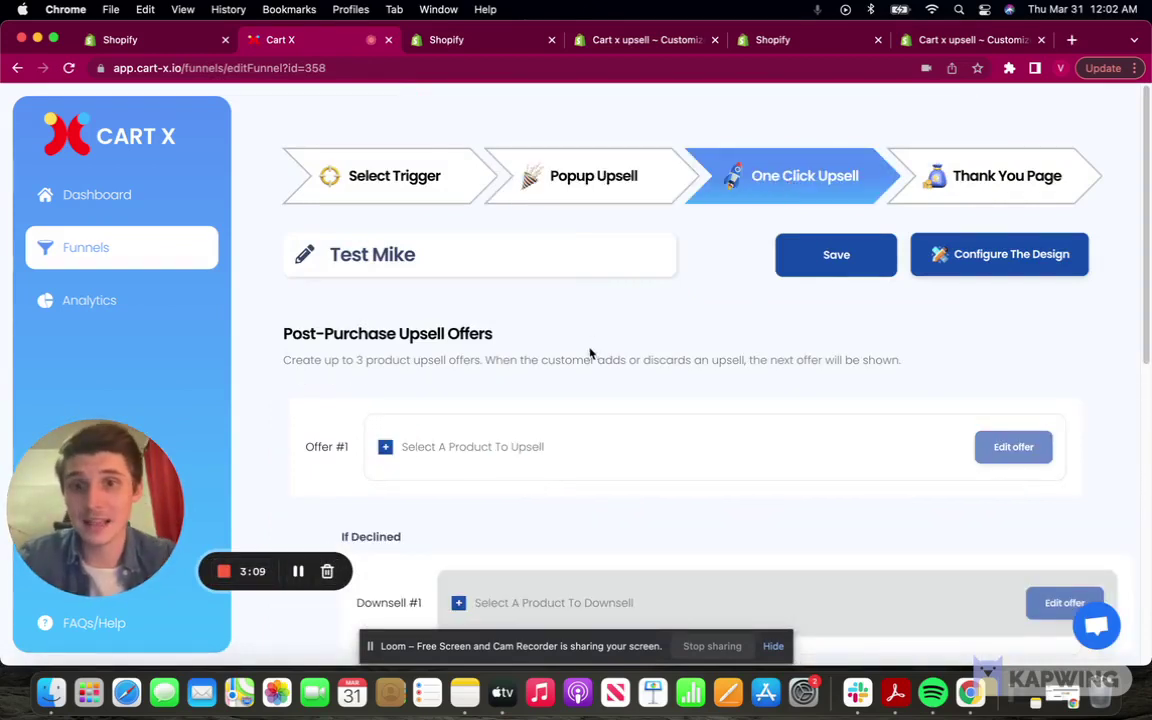
{"action": "scroll", "coordinate": [585, 348], "scroll_direction": "down", "scroll_amount": 1}
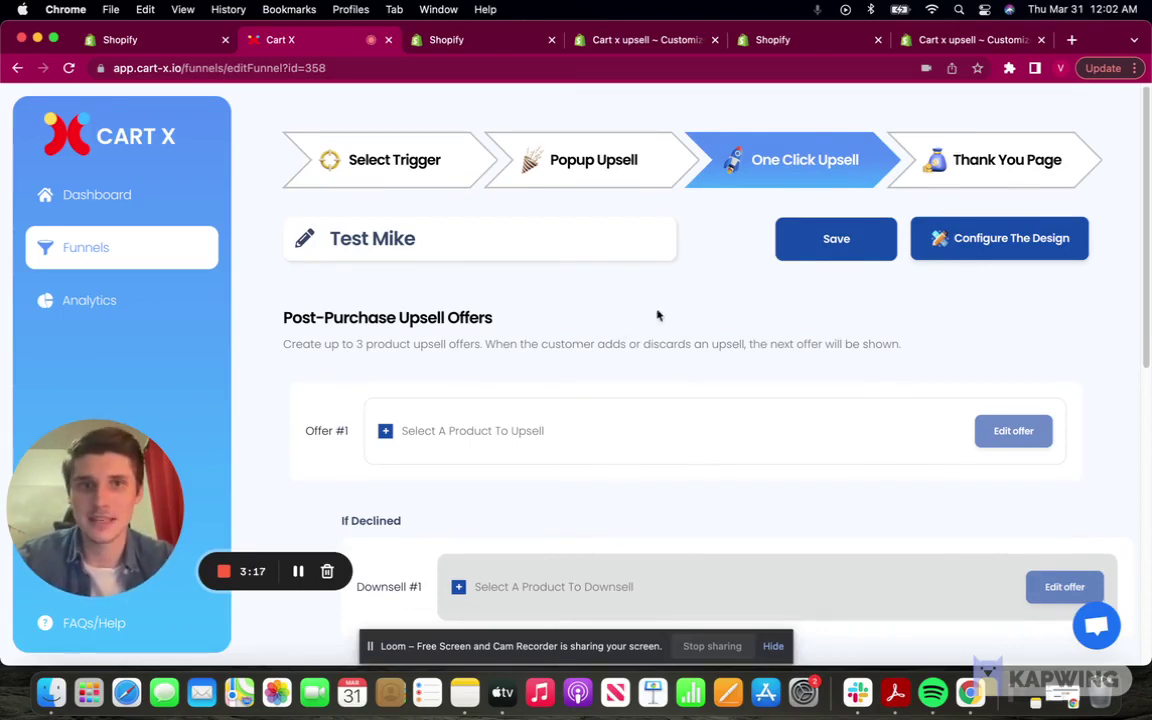
{"action": "scroll", "coordinate": [600, 340], "scroll_direction": "down", "scroll_amount": 3}
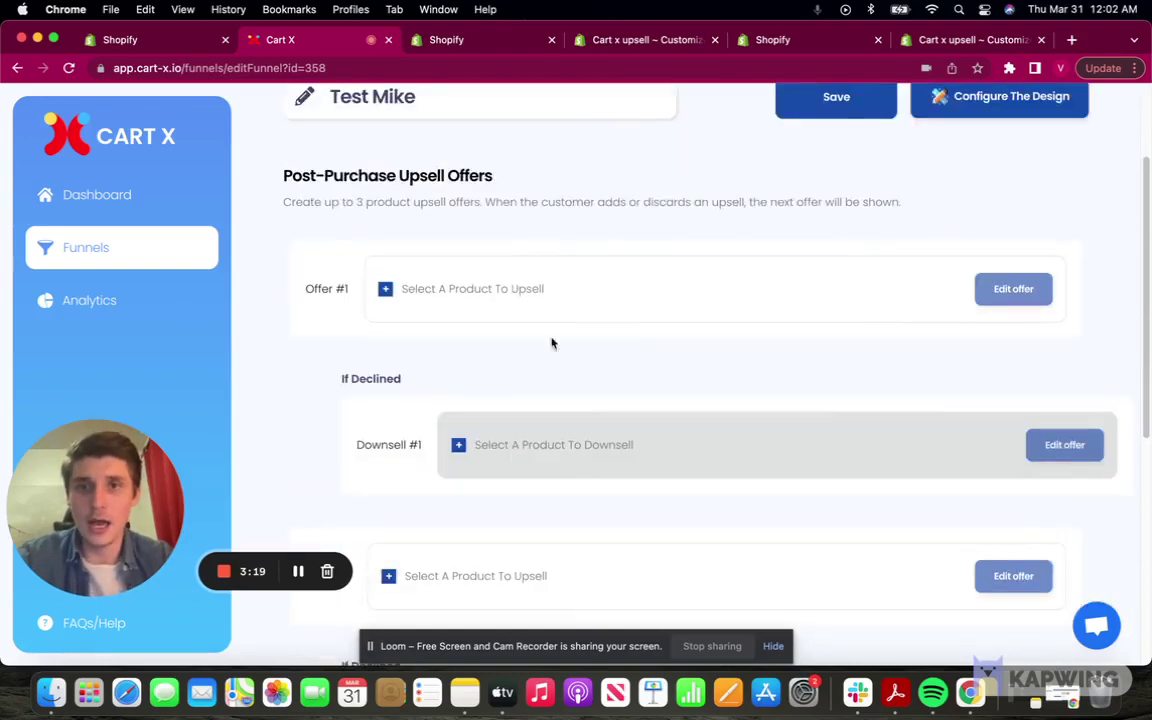
{"action": "left_click", "coordinate": [470, 300]}
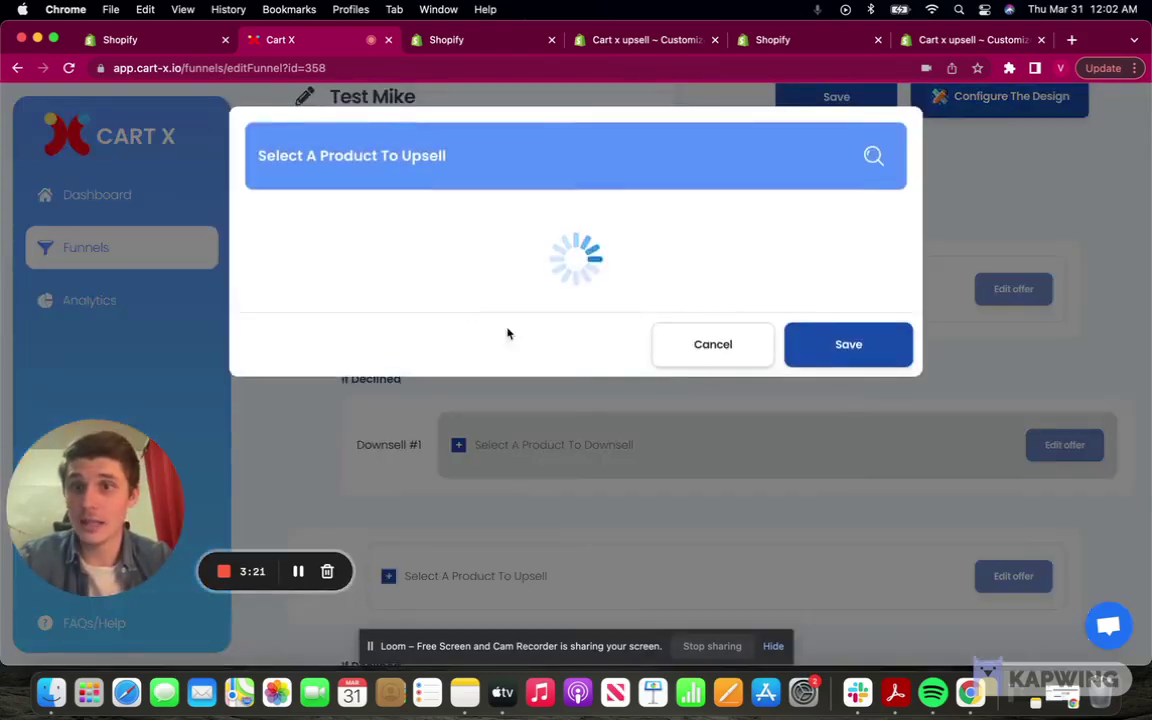
{"action": "left_click", "coordinate": [397, 242]}
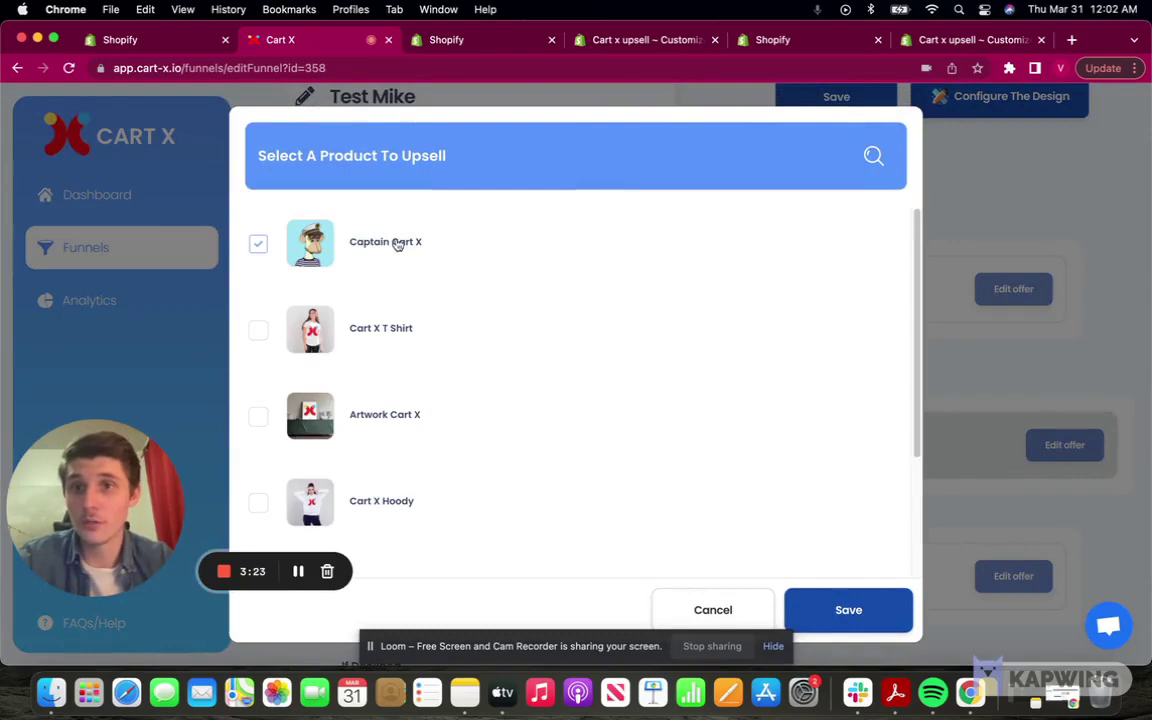
{"action": "left_click", "coordinate": [831, 604]}
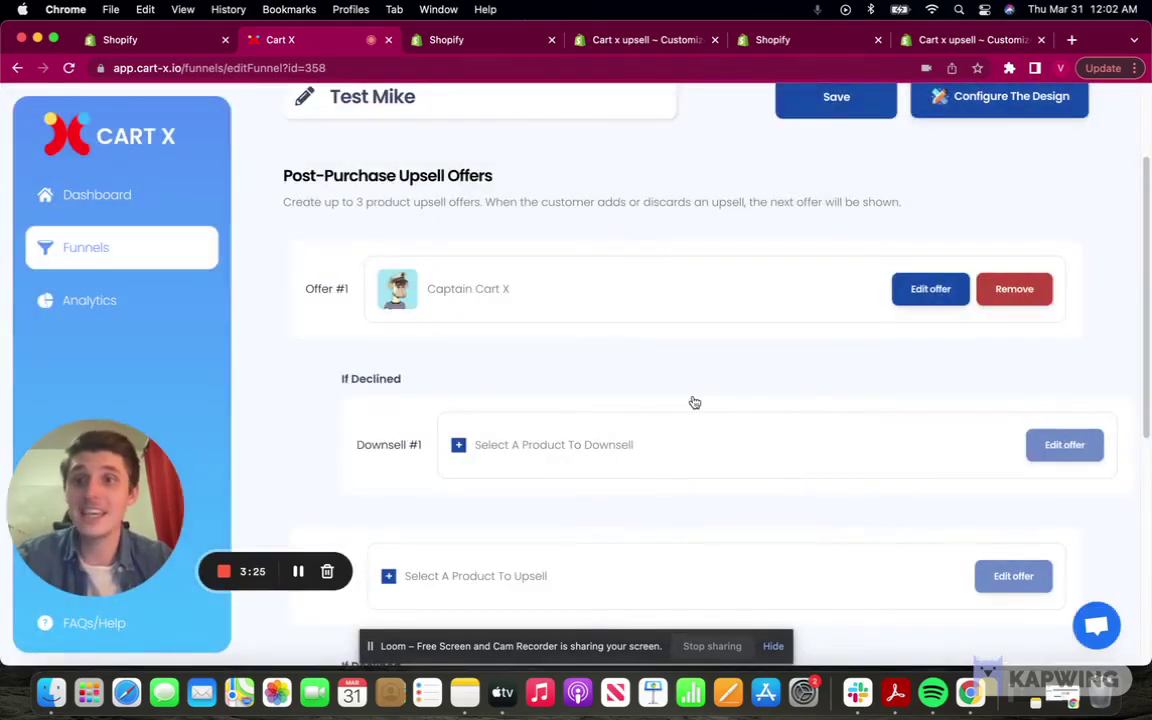
Look at the product choices for Downsell #1 and the remaining post-purchase offers without selecting a product.
{"action": "left_click", "coordinate": [591, 443]}
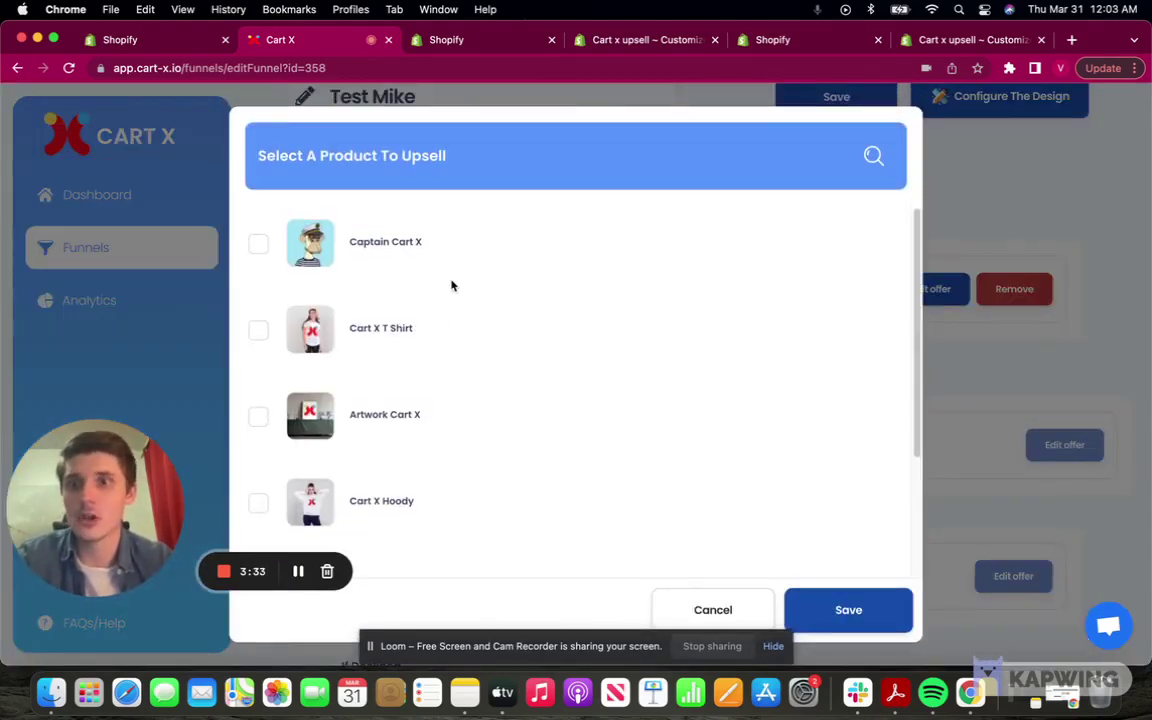
{"action": "left_click", "coordinate": [807, 609]}
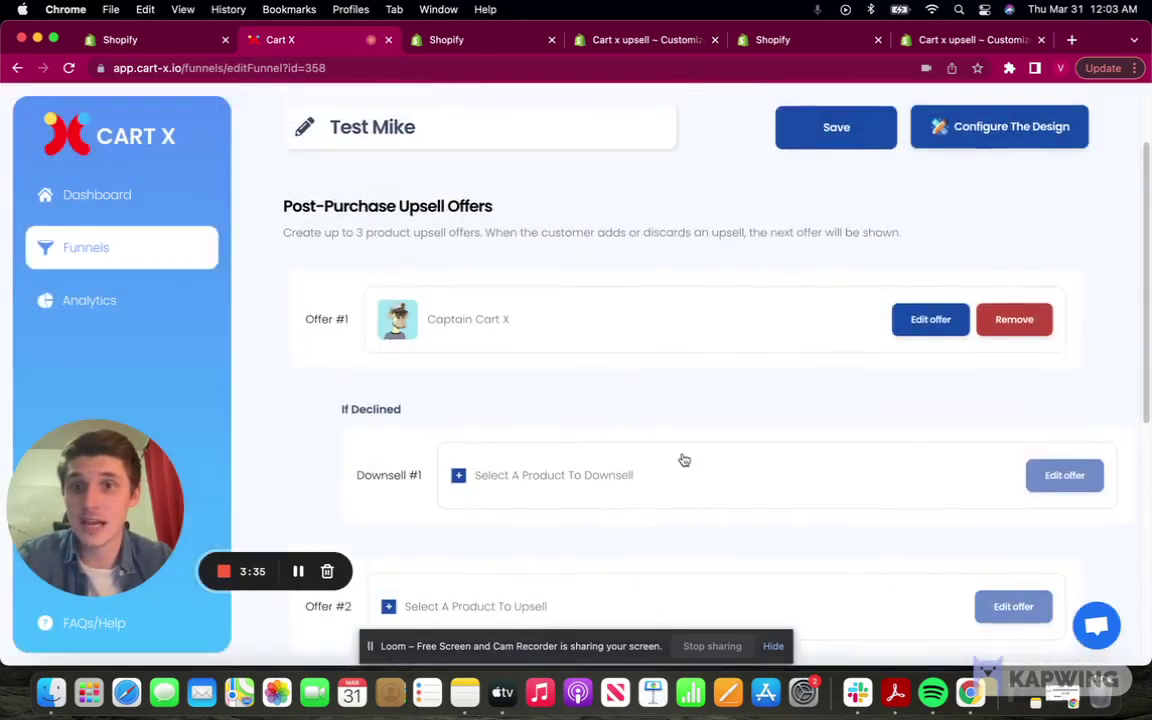
{"action": "scroll", "coordinate": [684, 460], "scroll_direction": "down", "scroll_amount": 4}
{"action": "scroll", "coordinate": [635, 370], "scroll_direction": "up", "scroll_amount": 6}
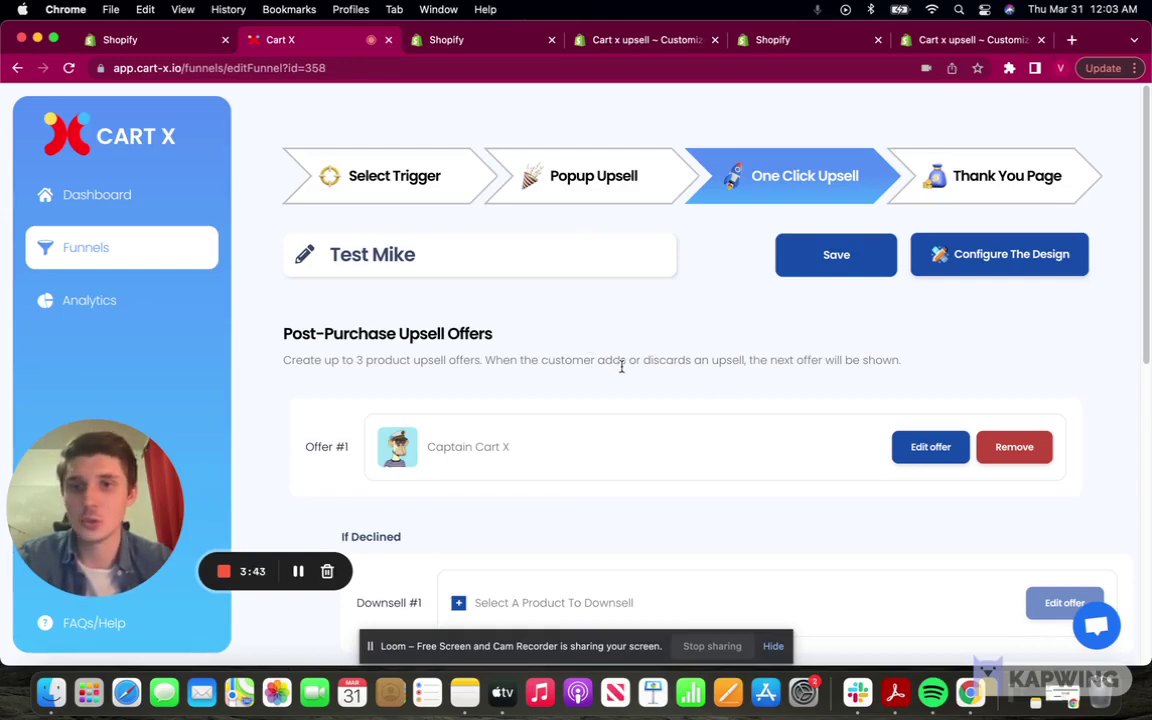
Add Captain Cart X as the first upsell offer in the Thank You Page stage.
{"action": "left_click", "coordinate": [990, 182]}
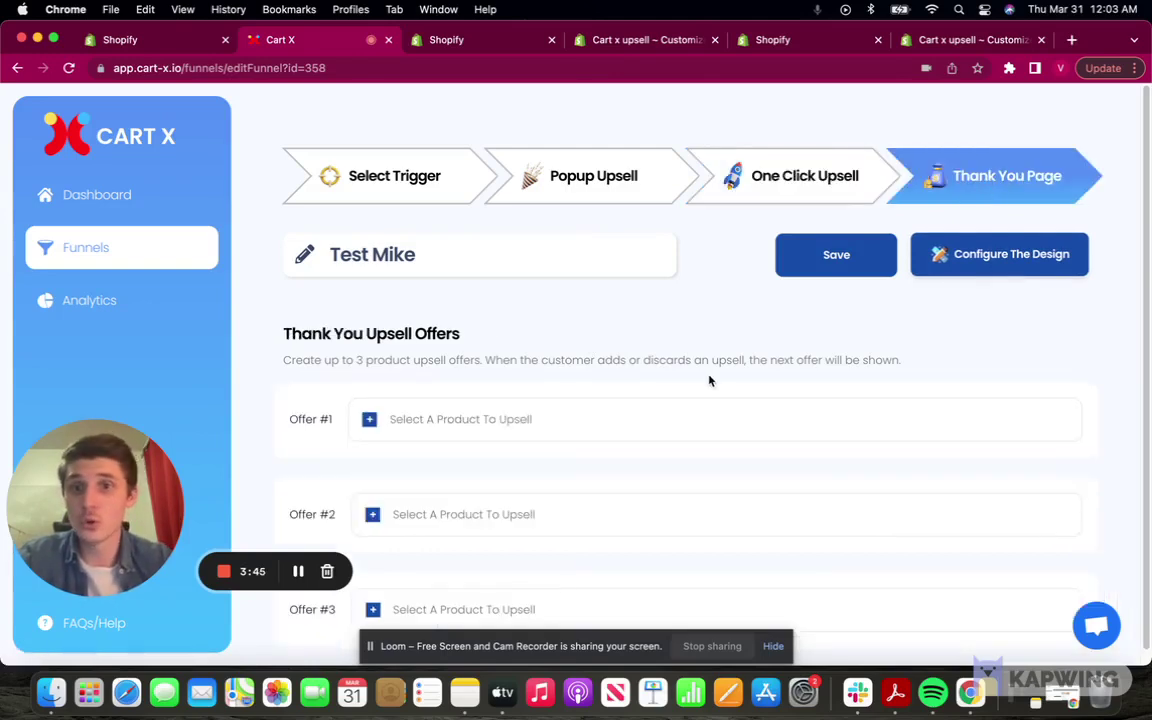
{"action": "scroll", "coordinate": [710, 380], "scroll_direction": "down", "scroll_amount": 1}
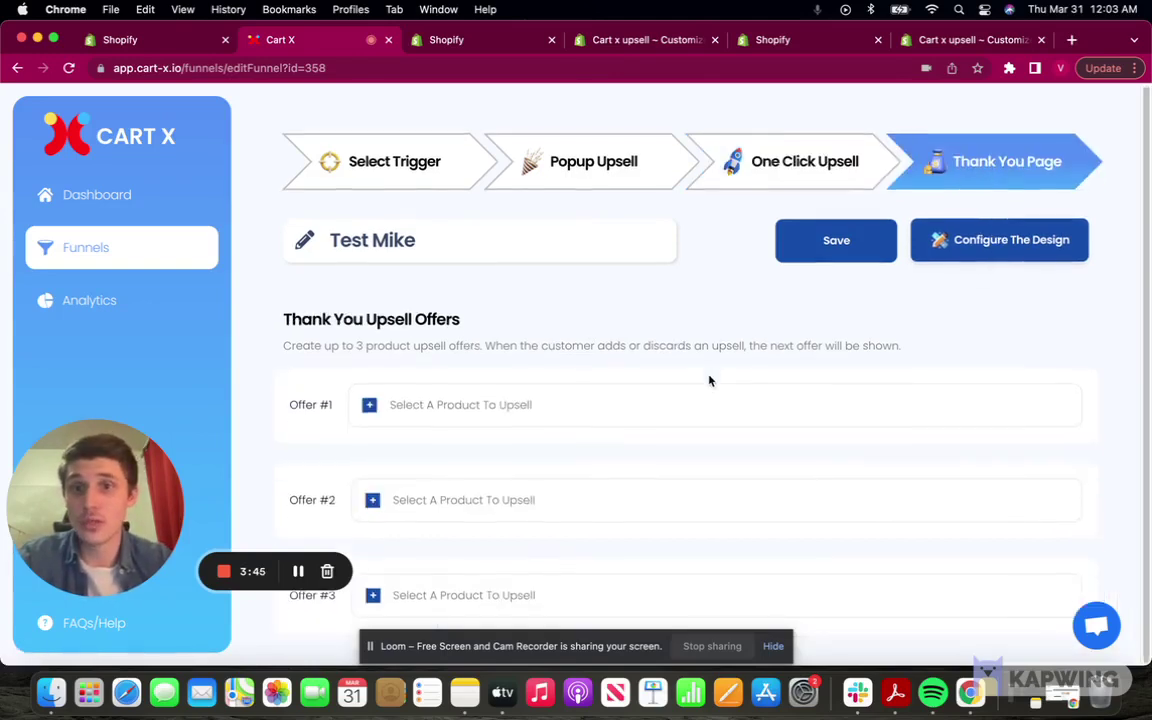
{"action": "left_click", "coordinate": [509, 405]}
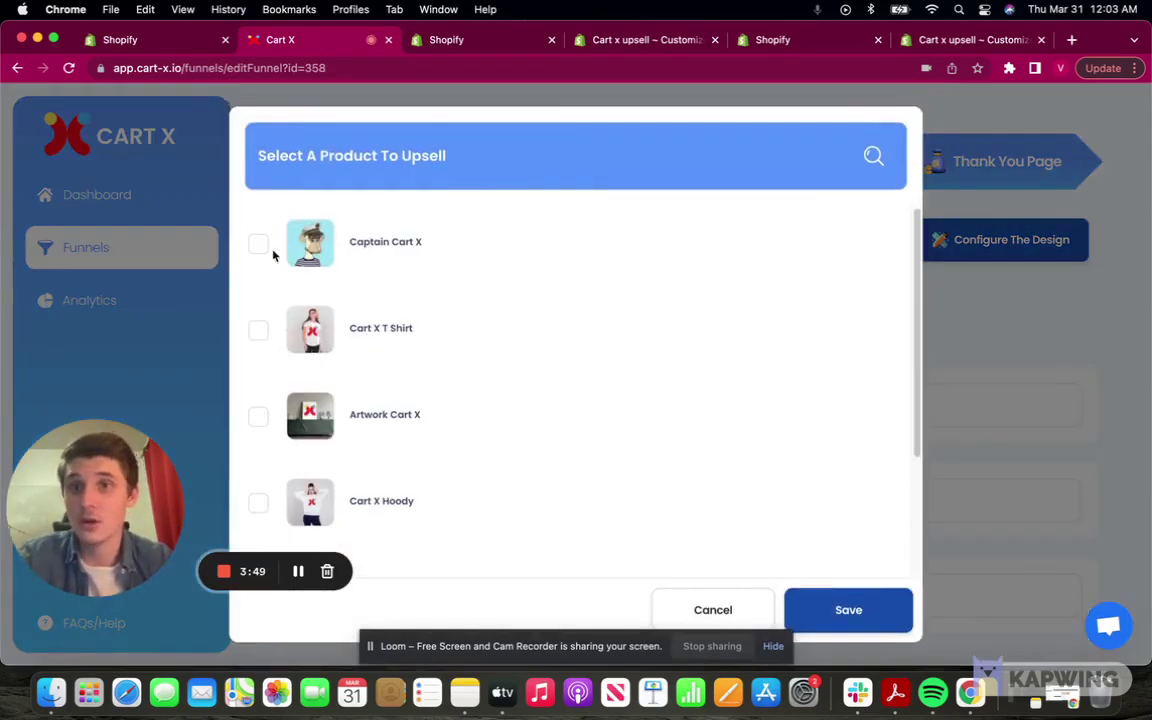
{"action": "left_click", "coordinate": [258, 244]}
{"action": "left_click", "coordinate": [848, 610]}
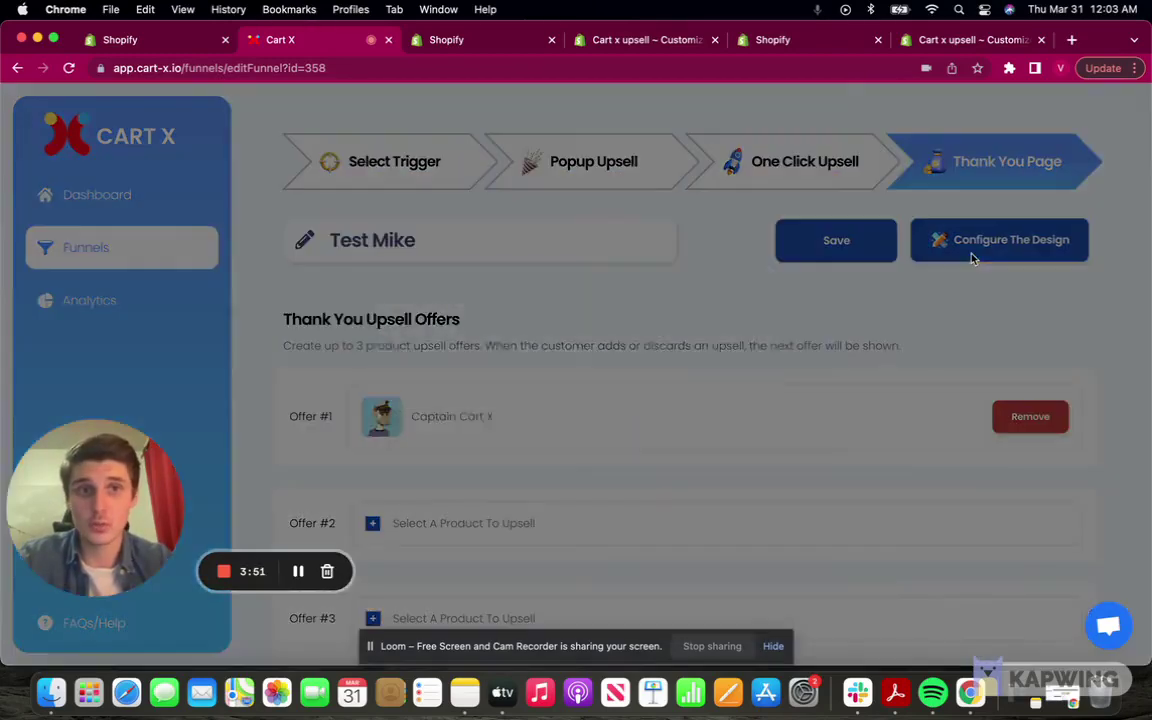
Save the funnel edits and open the Thank You page's design configuration to look over its preview.
{"action": "left_click", "coordinate": [971, 258]}
{"action": "left_click", "coordinate": [733, 411]}
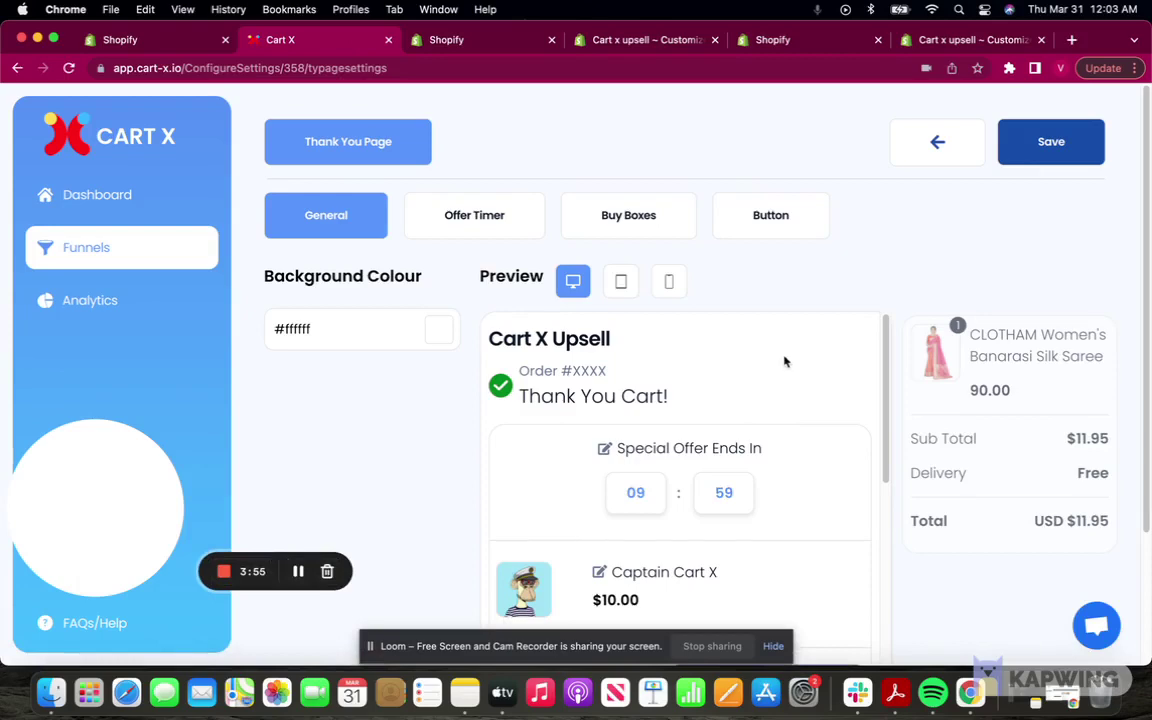
{"action": "scroll", "coordinate": [742, 465], "scroll_direction": "down", "scroll_amount": 3}
{"action": "scroll", "coordinate": [742, 465], "scroll_direction": "up", "scroll_amount": 3}
Look through the Thank You page's offer timer, buy box, button and general design settings, and return to the funnel.
{"action": "left_click", "coordinate": [520, 216]}
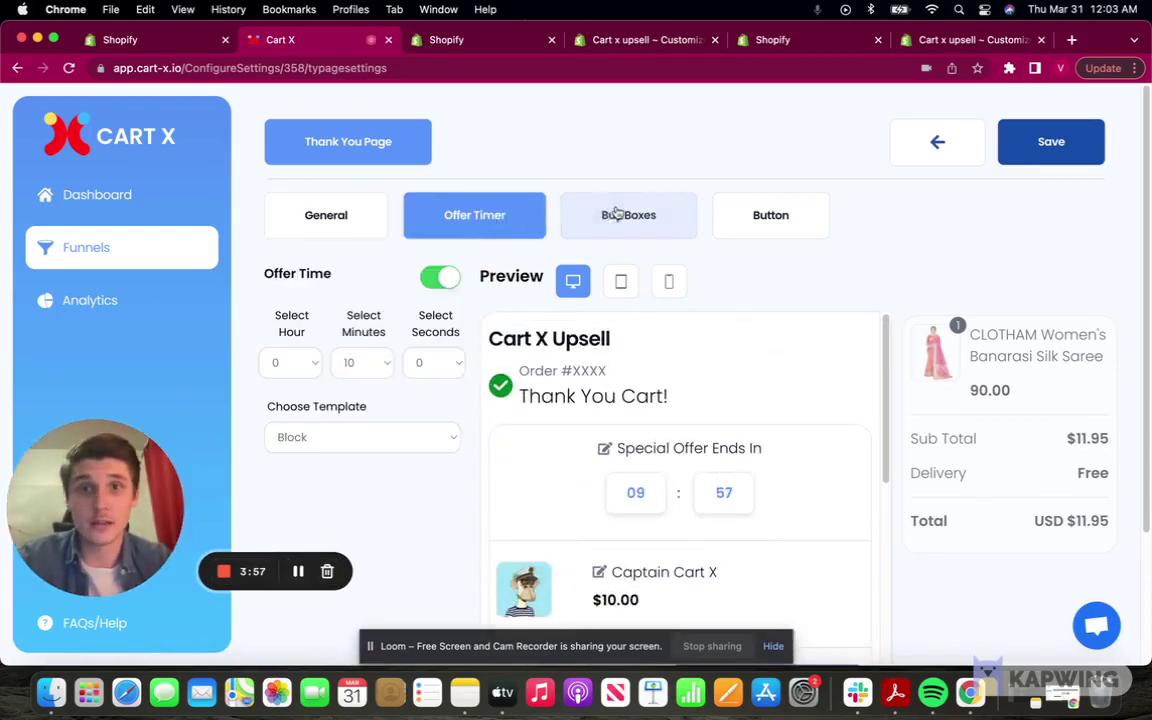
{"action": "left_click", "coordinate": [600, 215]}
{"action": "left_click", "coordinate": [790, 218]}
{"action": "left_click", "coordinate": [668, 218]}
{"action": "left_click", "coordinate": [527, 220]}
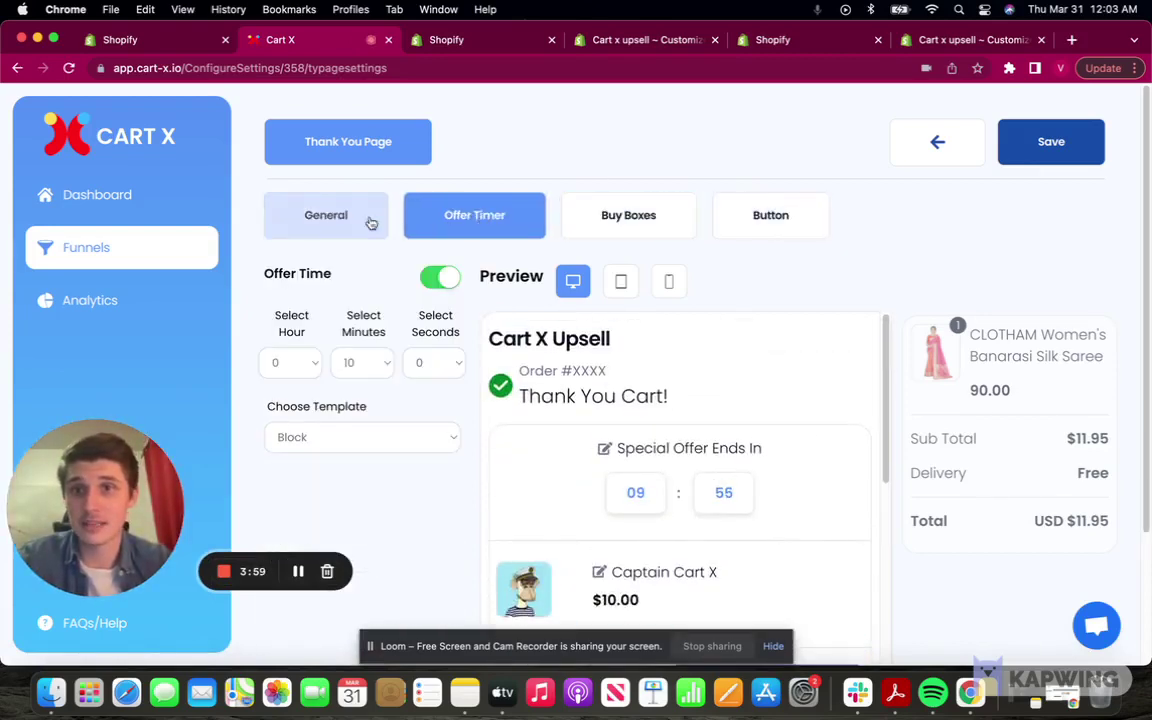
{"action": "left_click", "coordinate": [374, 221]}
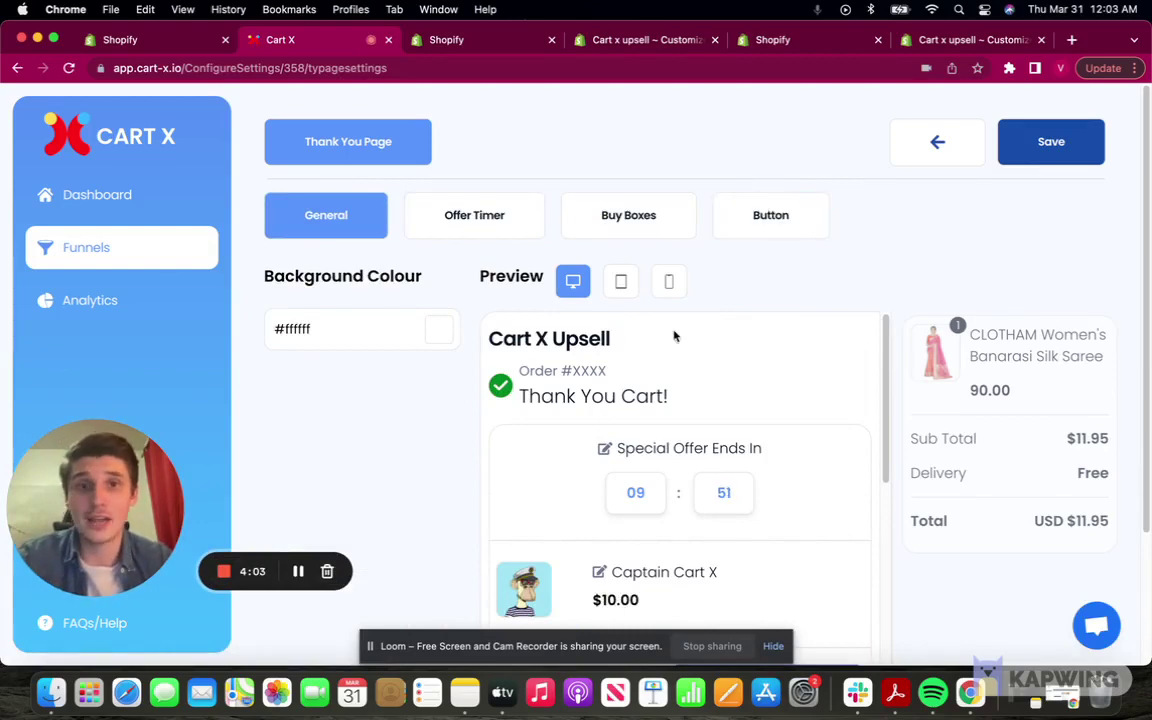
{"action": "scroll", "coordinate": [676, 335], "scroll_direction": "down", "scroll_amount": 5}
{"action": "scroll", "coordinate": [676, 335], "scroll_direction": "up", "scroll_amount": 5}
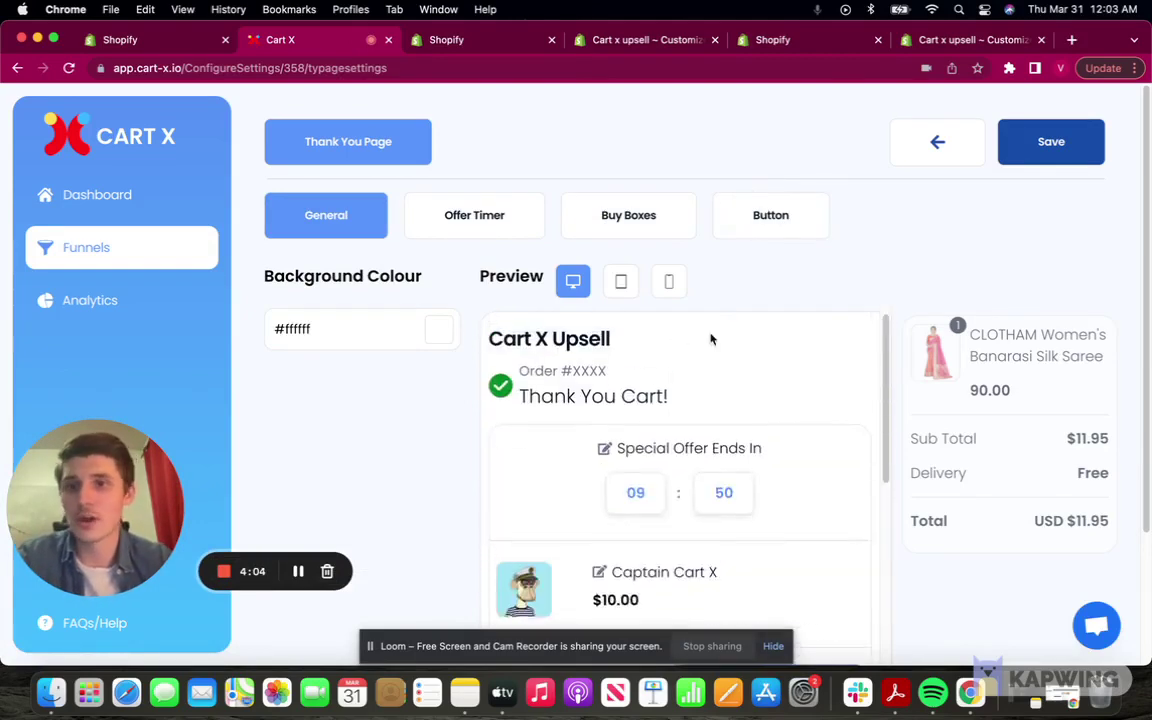
{"action": "left_click", "coordinate": [926, 155]}
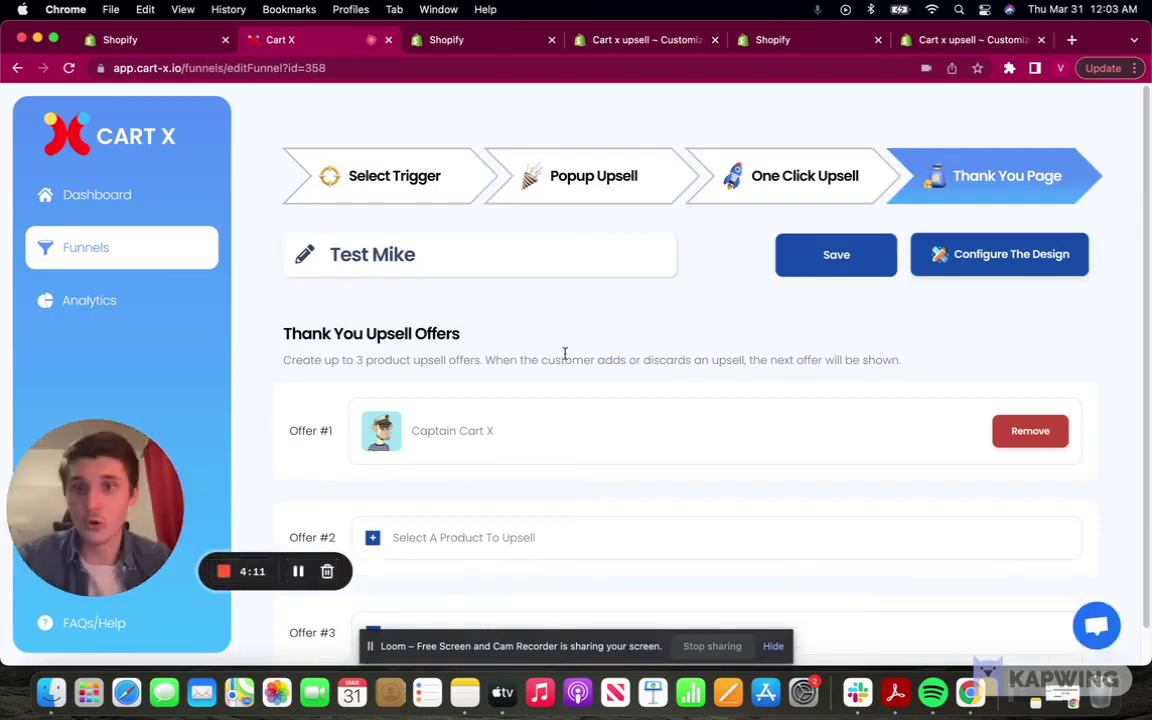
Review the frequently asked questions on the FAQs/Help page and view the support chat before closing it.
{"action": "left_click_drag", "start_coordinate": [135, 467], "coordinate": [133, 370]}
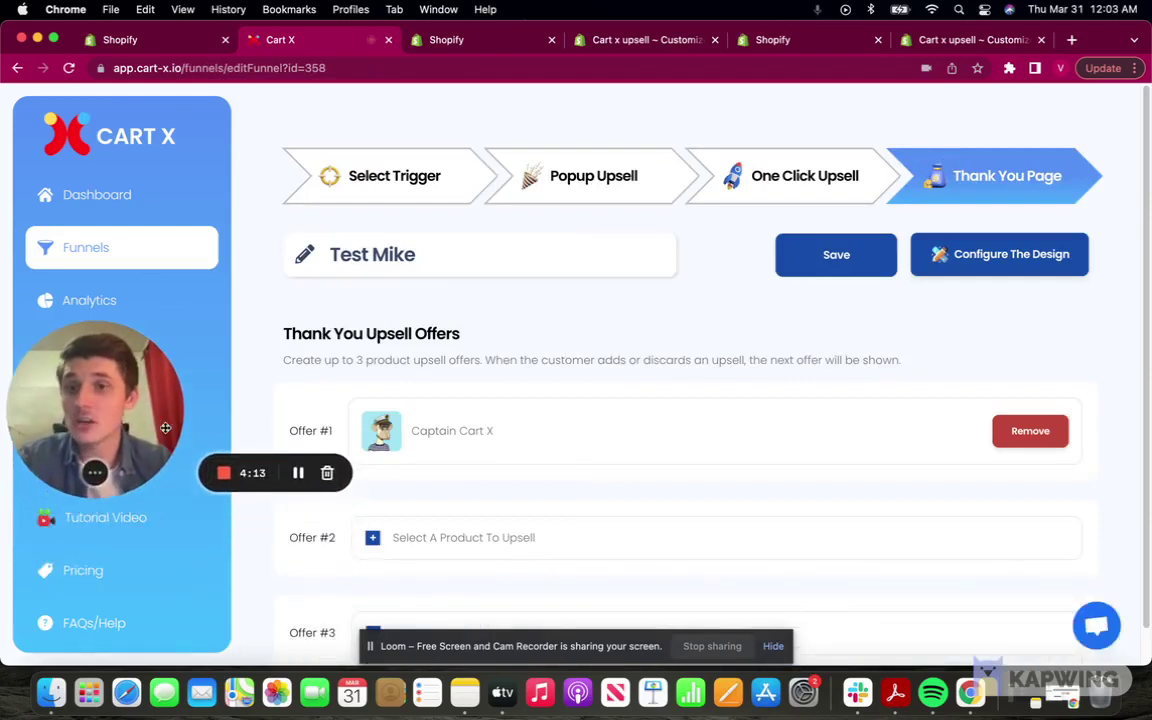
{"action": "left_click", "coordinate": [140, 631]}
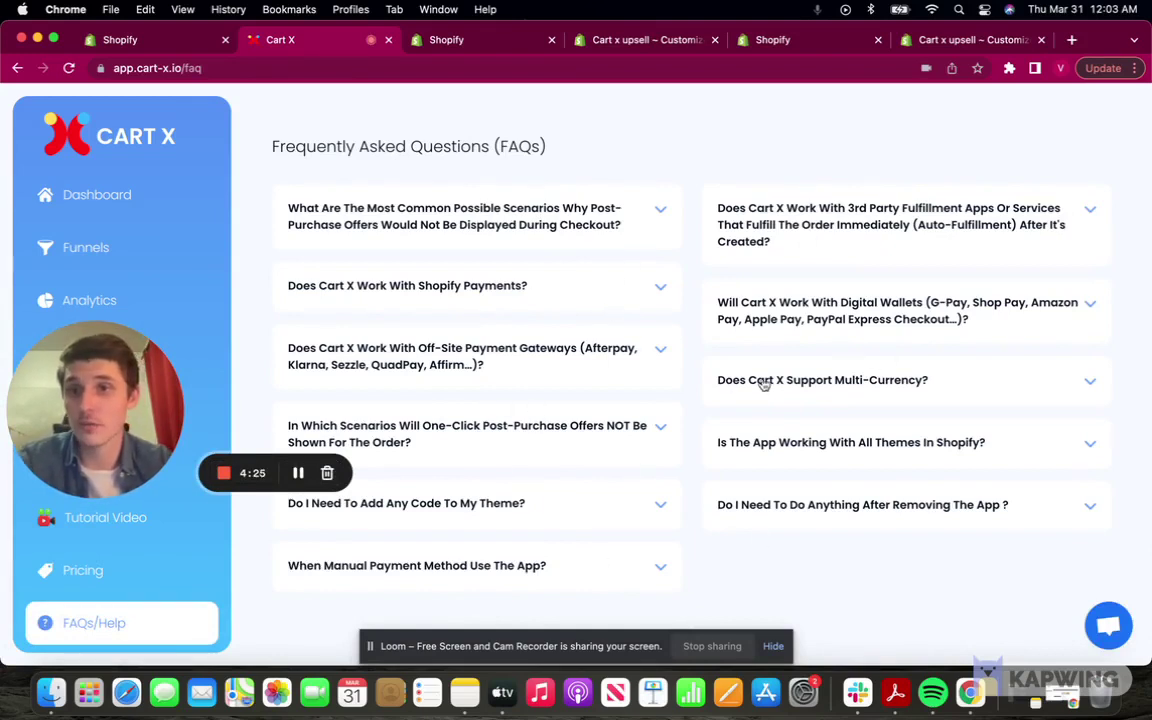
{"action": "left_click", "coordinate": [1106, 623]}
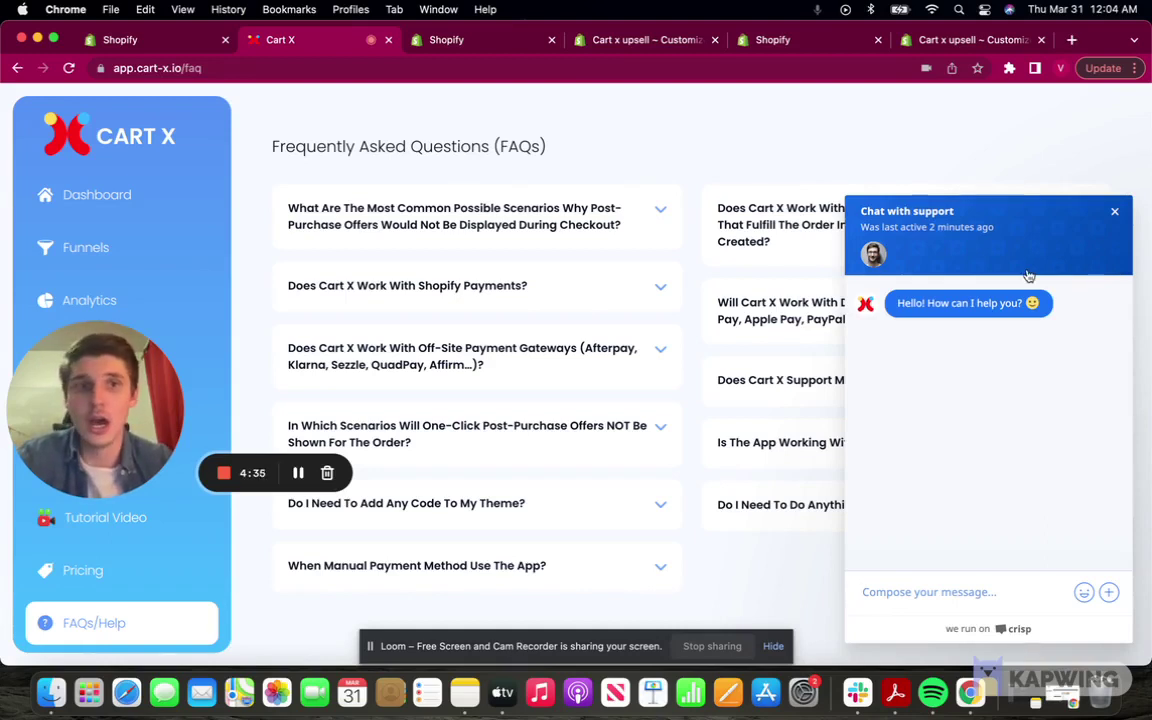
{"action": "left_click", "coordinate": [1052, 224]}
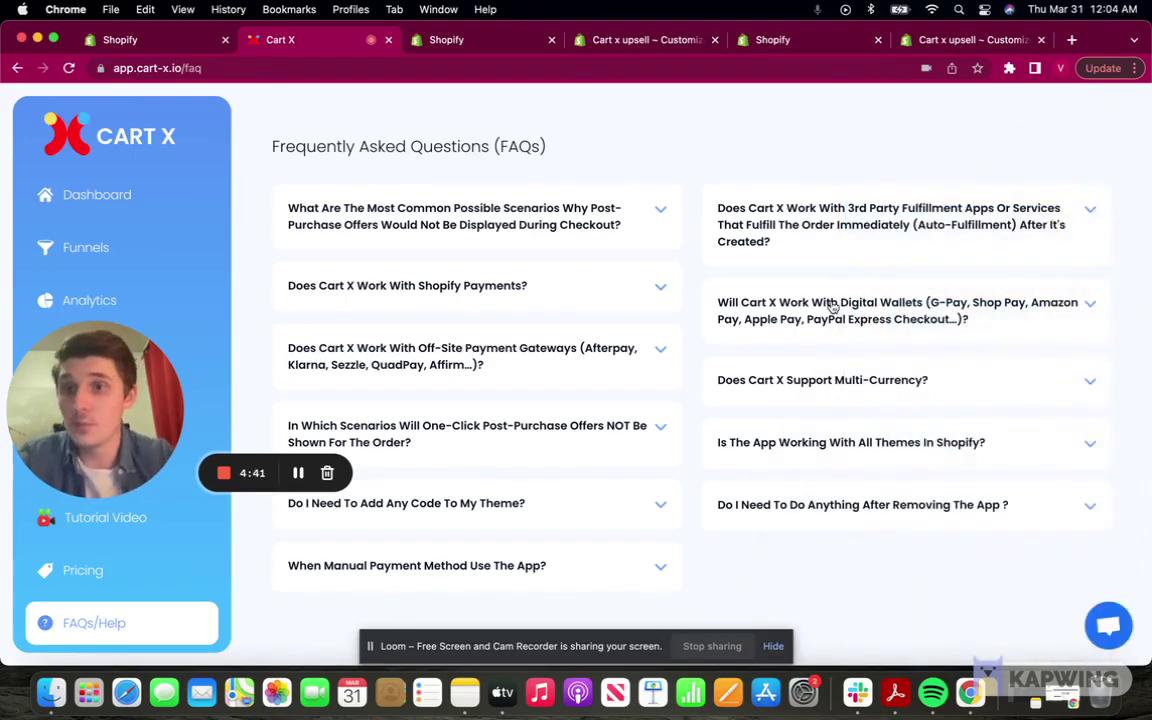